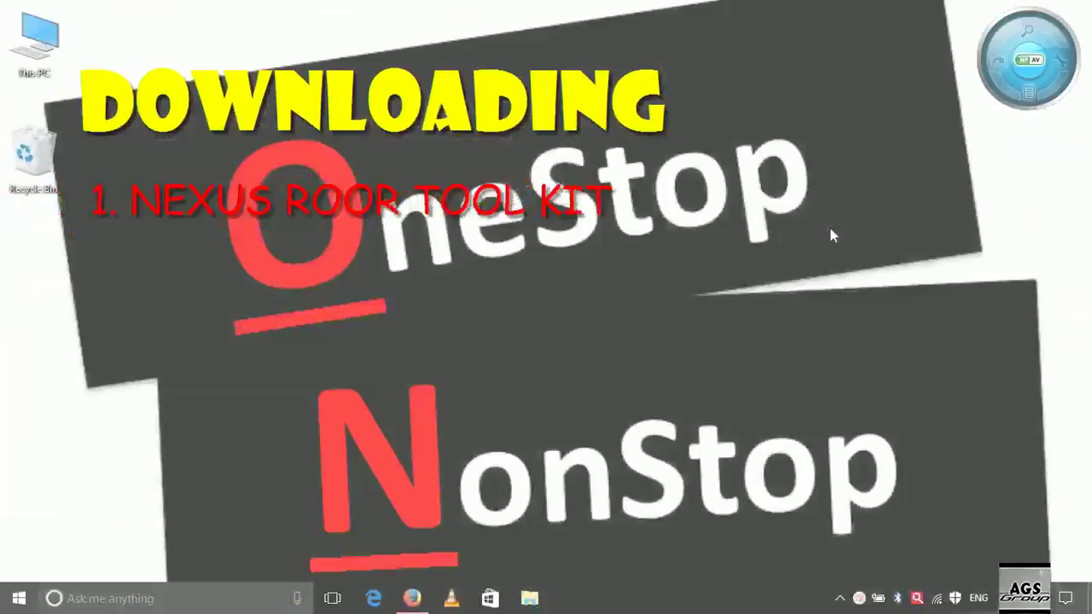
Step: Refresh the Windows desktop from its right-click menu
{"action": "right_click", "coordinate": [832, 235]}
{"action": "left_click", "coordinate": [869, 295]}
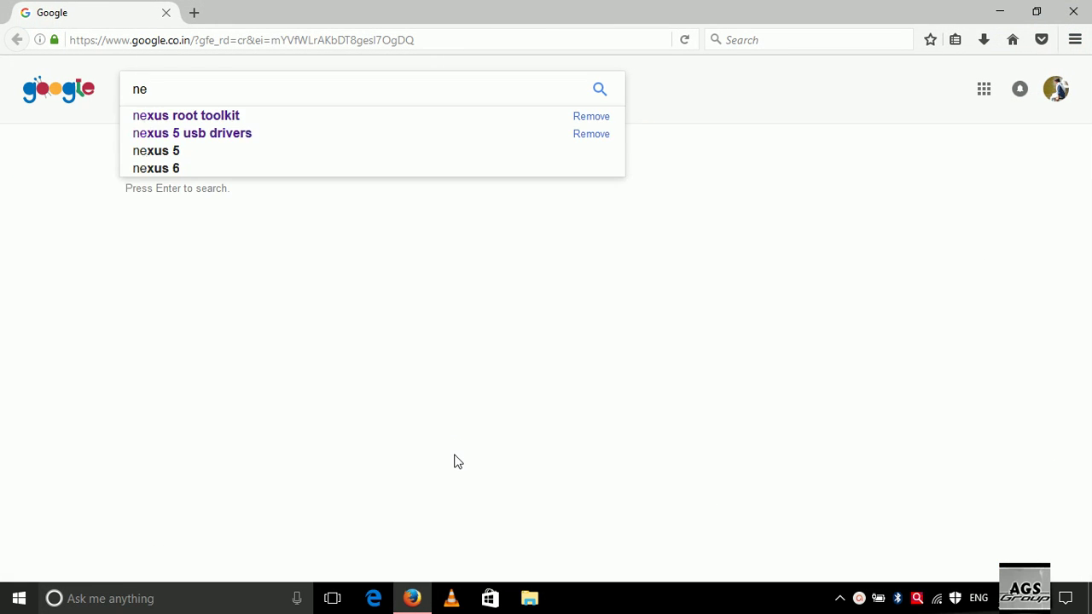
Step: Search Google for 'nexus root toolkit' and open the WugFresh Nexus Root Toolkit v2.1.9 result
{"action": "type", "text": "xus"}
{"action": "key", "text": "Down"}
{"action": "key", "text": "Return"}
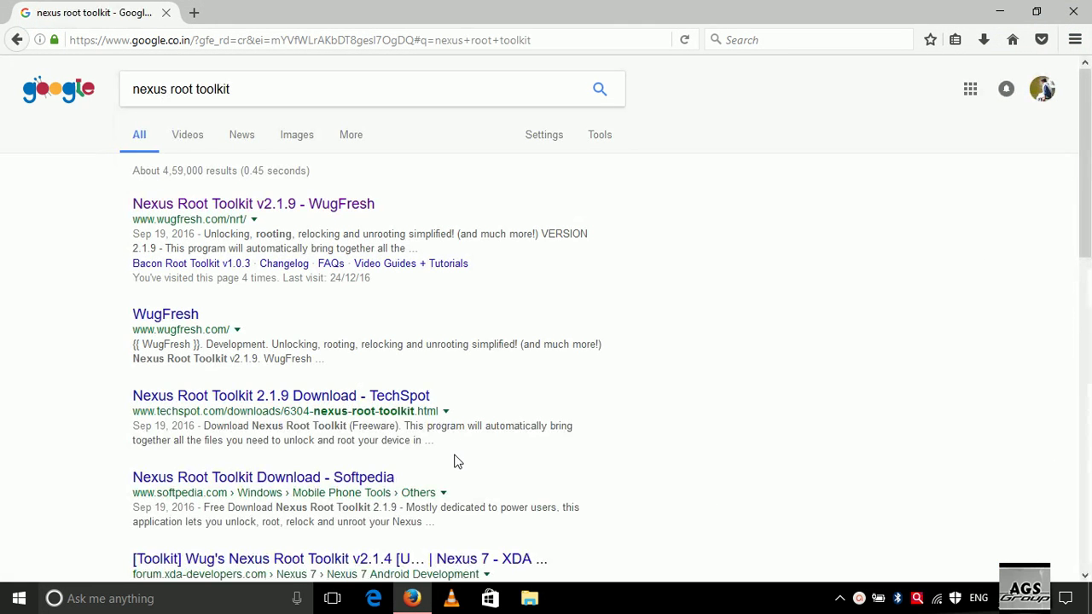
{"action": "left_click", "coordinate": [215, 204]}
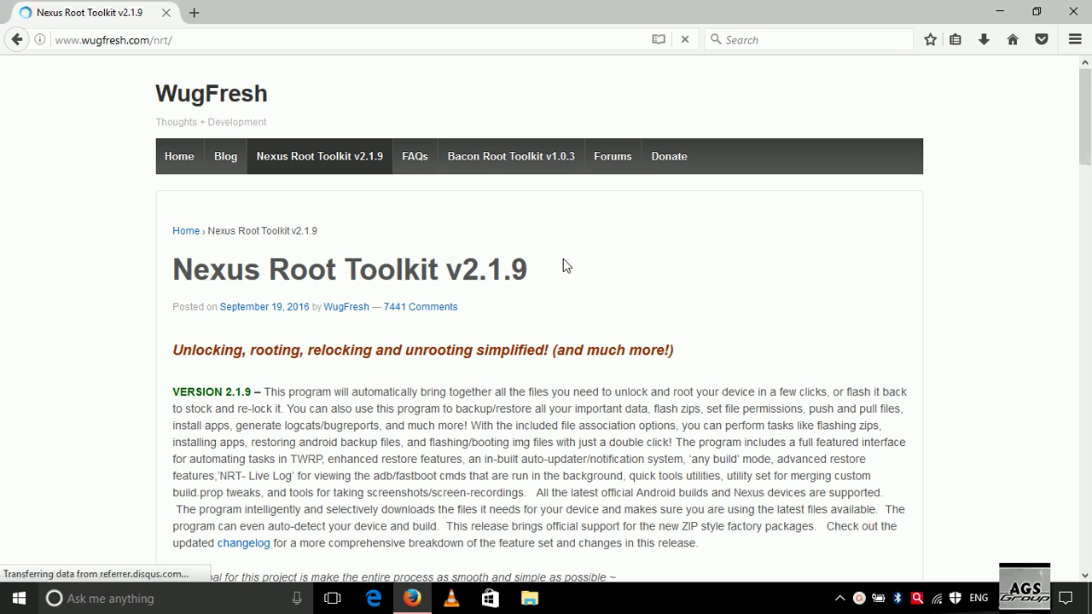
Step: Open the AndroidFileHost page and start the NRT_v2.1.9.sfx.exe download
{"action": "scroll", "coordinate": [563, 265], "scroll_direction": "down", "scroll_amount": 15}
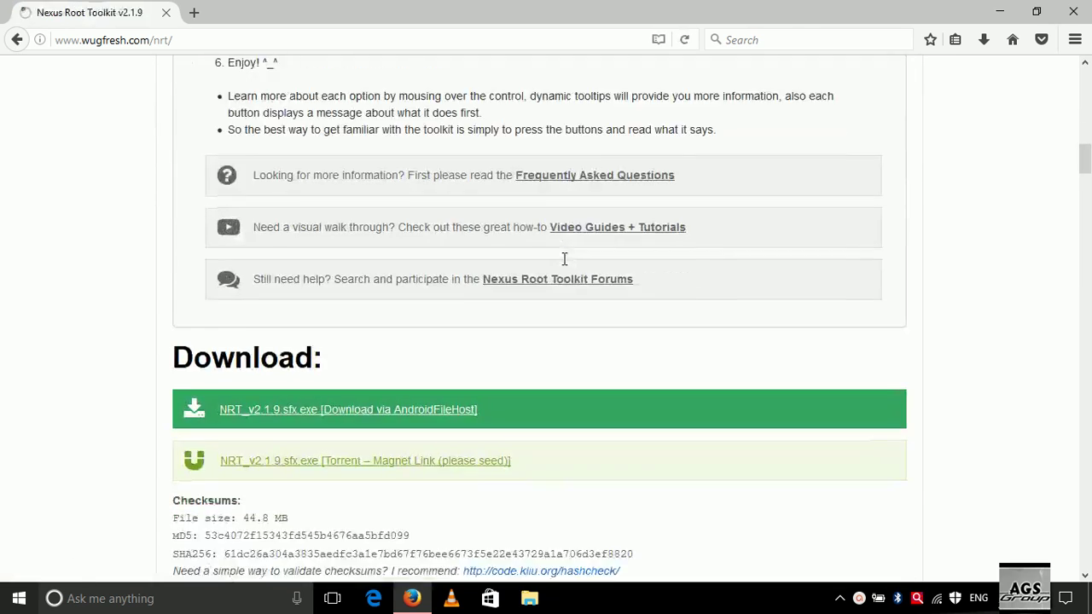
{"action": "scroll", "coordinate": [564, 259], "scroll_direction": "down", "scroll_amount": 1}
{"action": "left_click", "coordinate": [285, 336]}
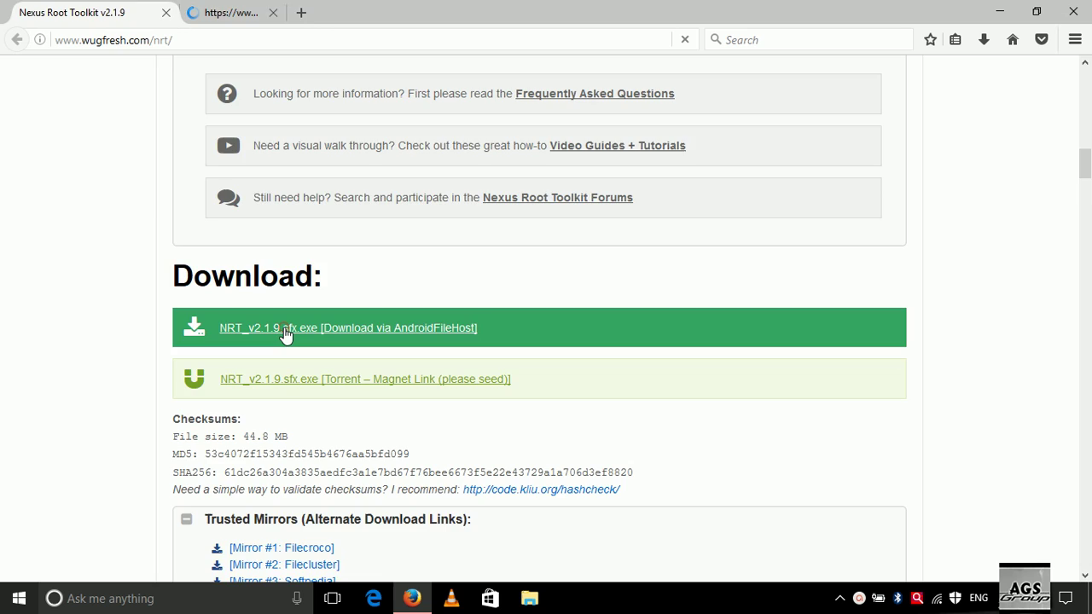
{"action": "scroll", "coordinate": [495, 384], "scroll_direction": "down", "scroll_amount": 2}
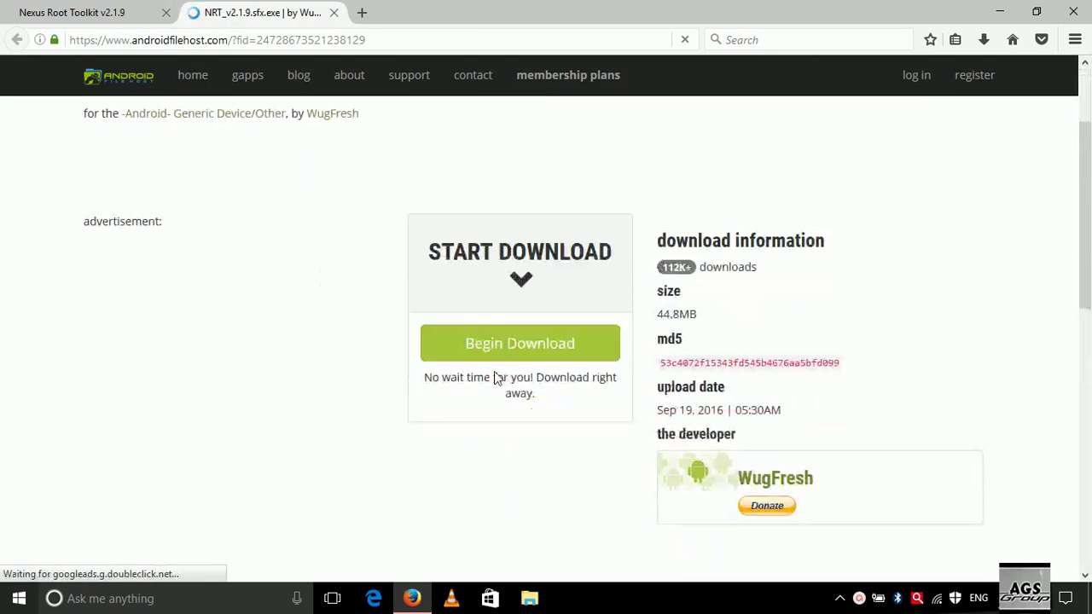
{"action": "left_click", "coordinate": [553, 239]}
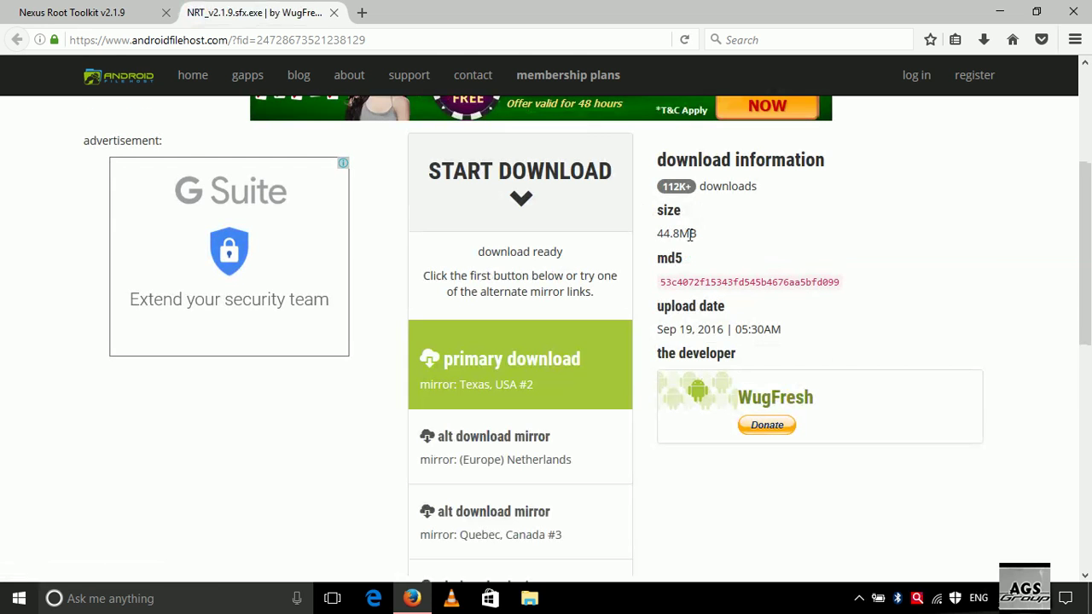
Step: Try the Texas and Netherlands mirrors, decline saving the file, and close the AndroidFileHost tab
{"action": "left_click", "coordinate": [491, 365]}
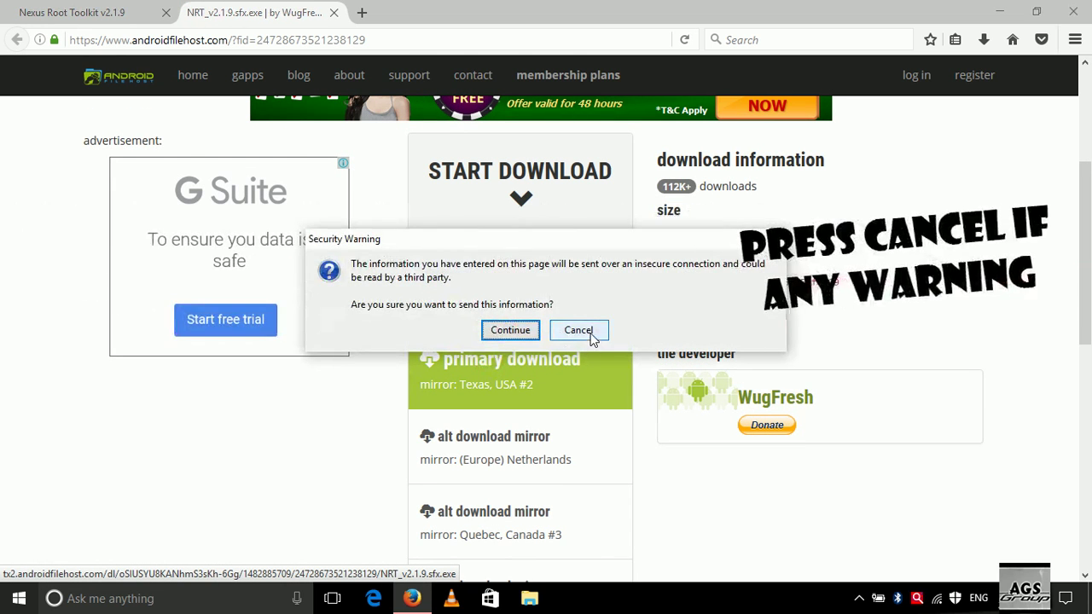
{"action": "left_click", "coordinate": [589, 333]}
{"action": "scroll", "coordinate": [503, 401], "scroll_direction": "down", "scroll_amount": 2}
{"action": "left_click", "coordinate": [502, 381]}
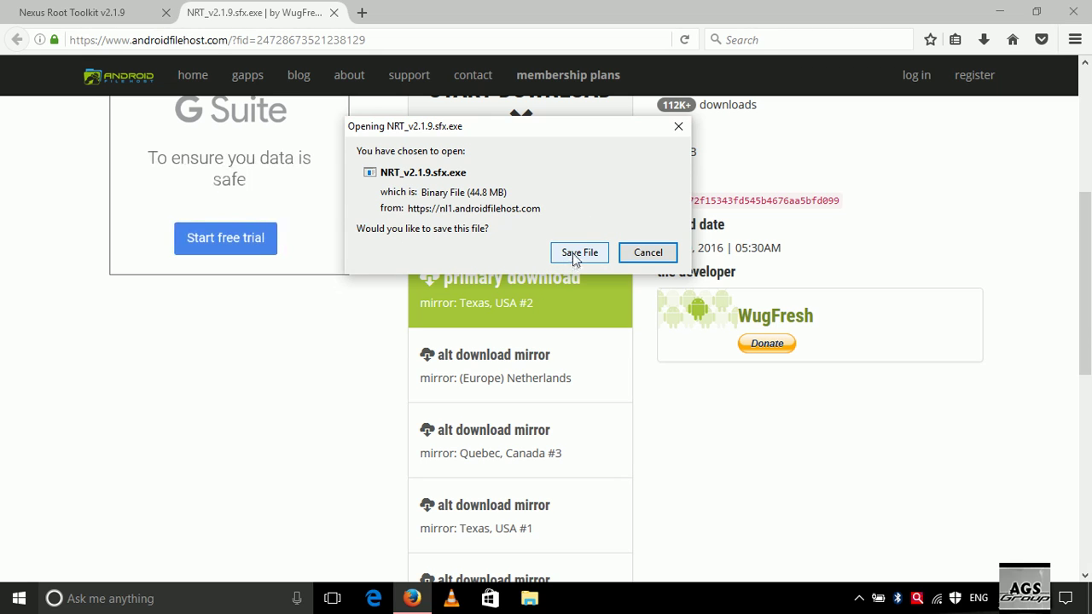
{"action": "left_click", "coordinate": [648, 254]}
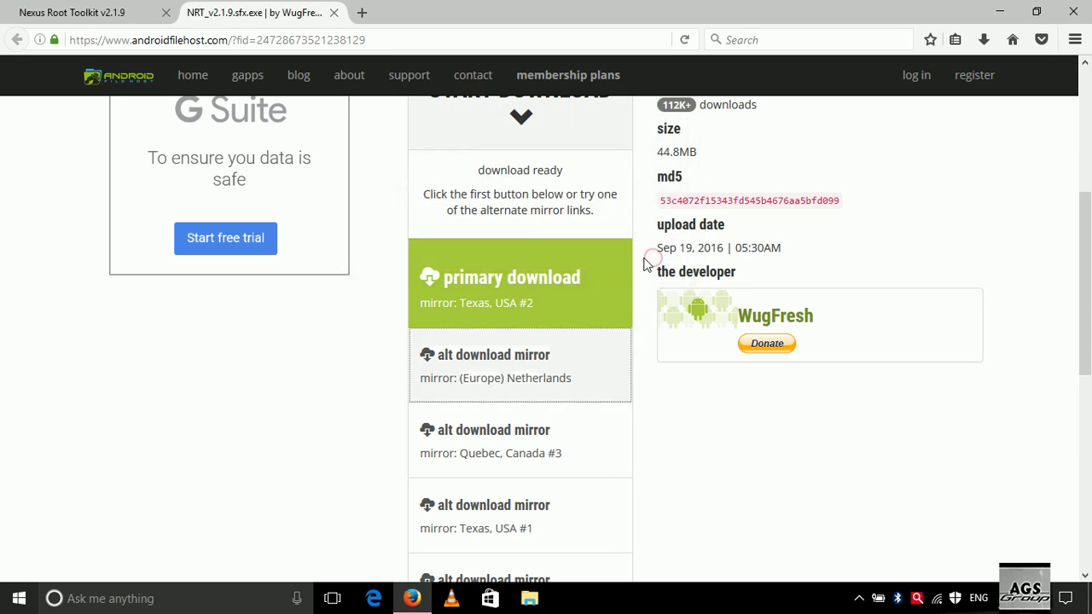
{"action": "left_click", "coordinate": [335, 13]}
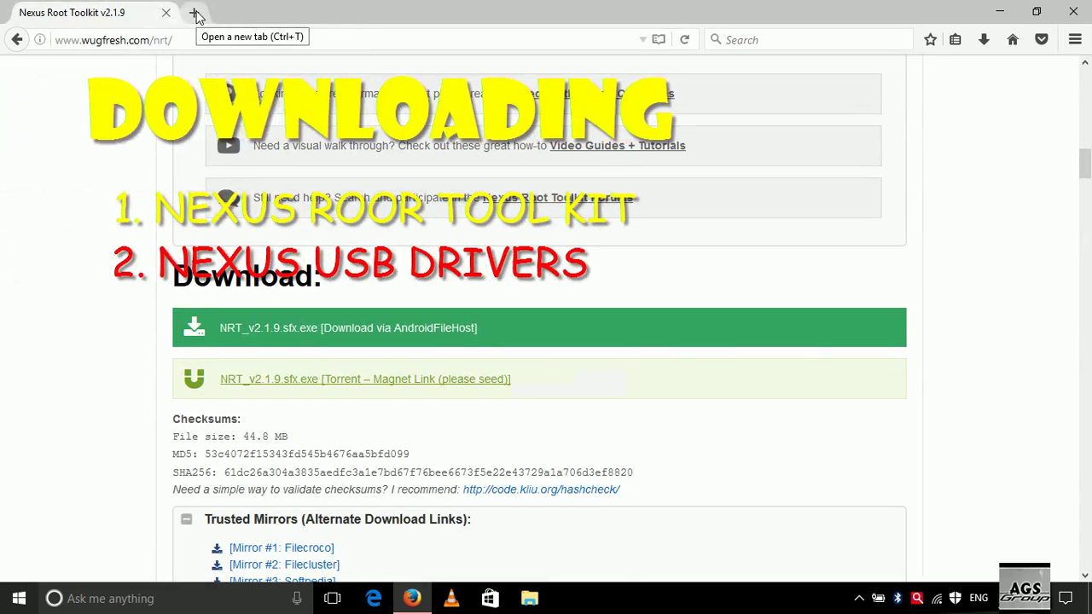
Step: Search Google for 'nexus 5 usb driver' and open the android.gs Nexus 5 USB drivers article
{"action": "left_click", "coordinate": [207, 39]}
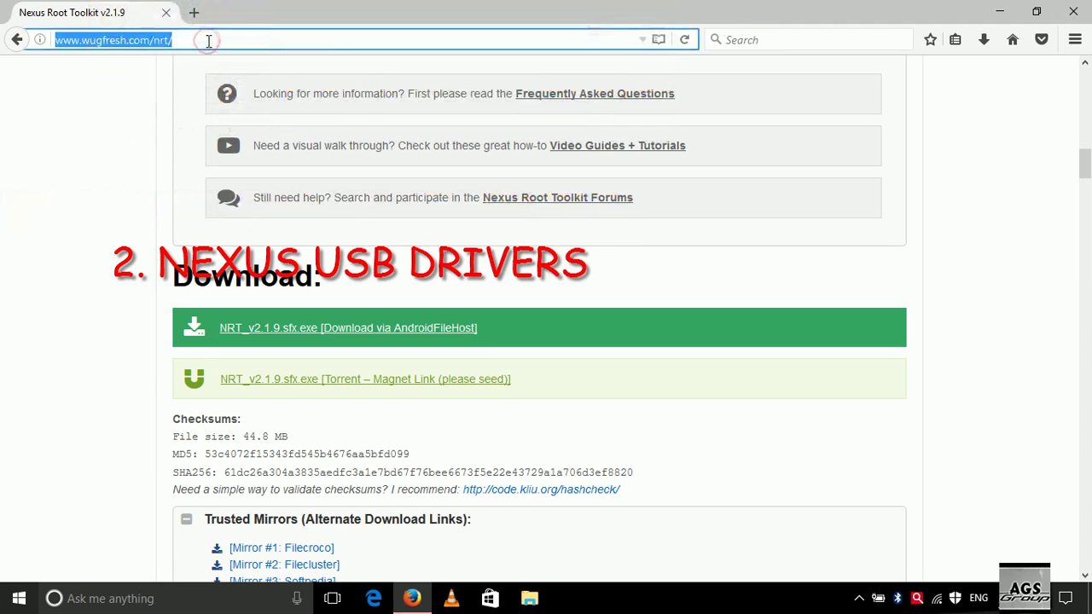
{"action": "type", "text": "nexus 5 usb"}
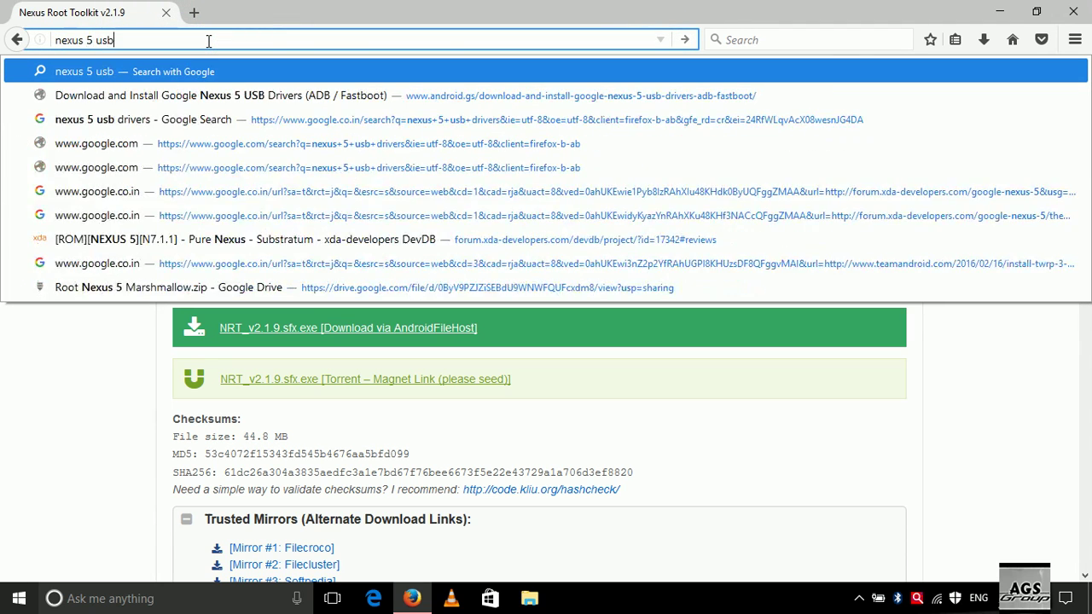
{"action": "type", "text": " driver"}
{"action": "key", "text": "Return"}
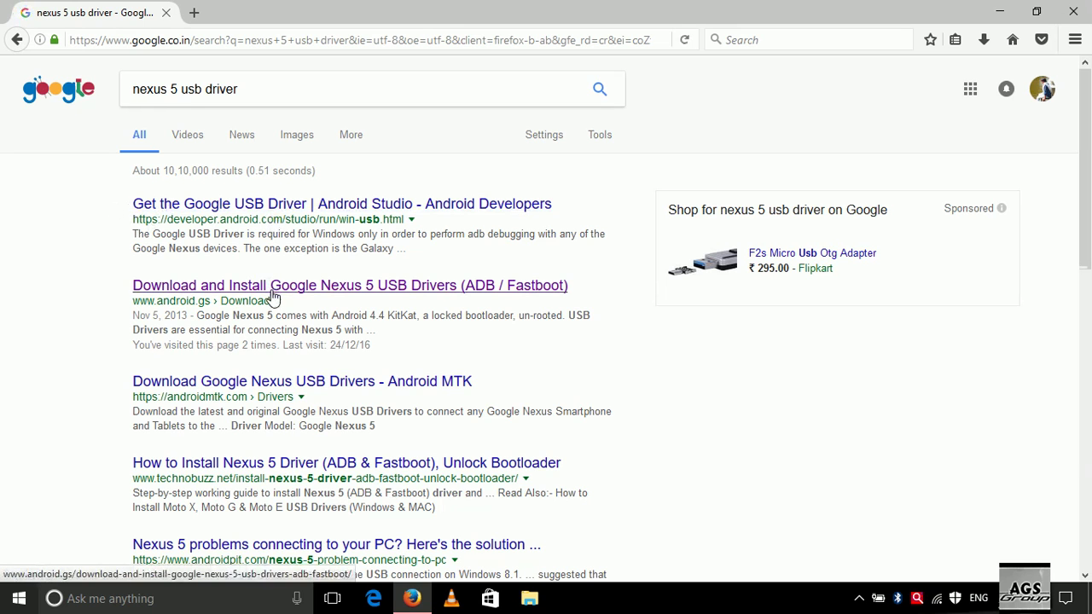
{"action": "left_click", "coordinate": [273, 296]}
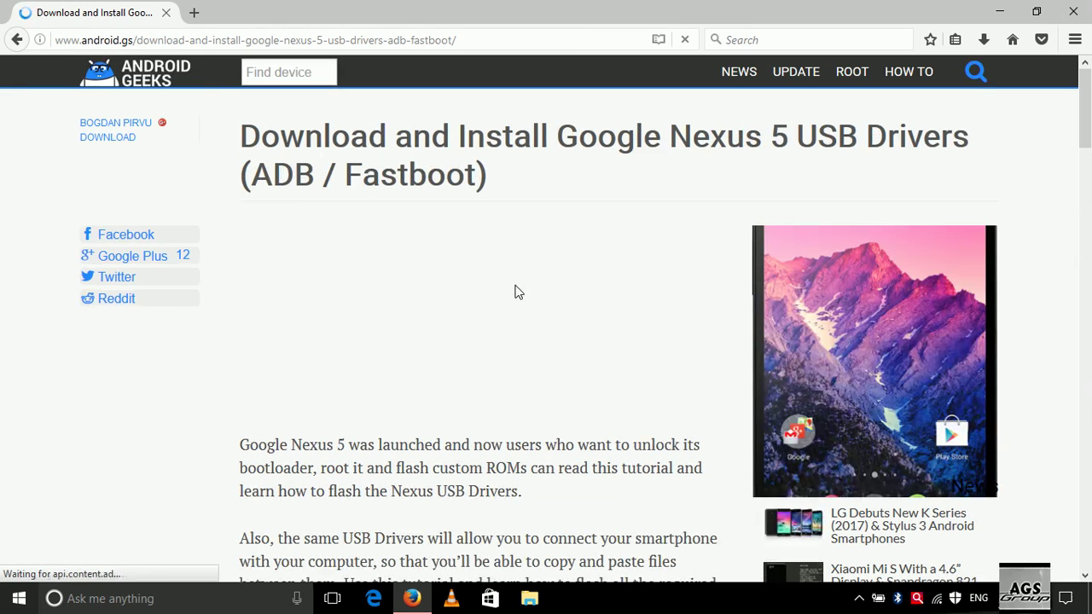
Step: Trigger the latest_usb_driver_windows.zip download on androidhost.org and cancel its save prompt
{"action": "scroll", "coordinate": [590, 154], "scroll_direction": "down", "scroll_amount": 3}
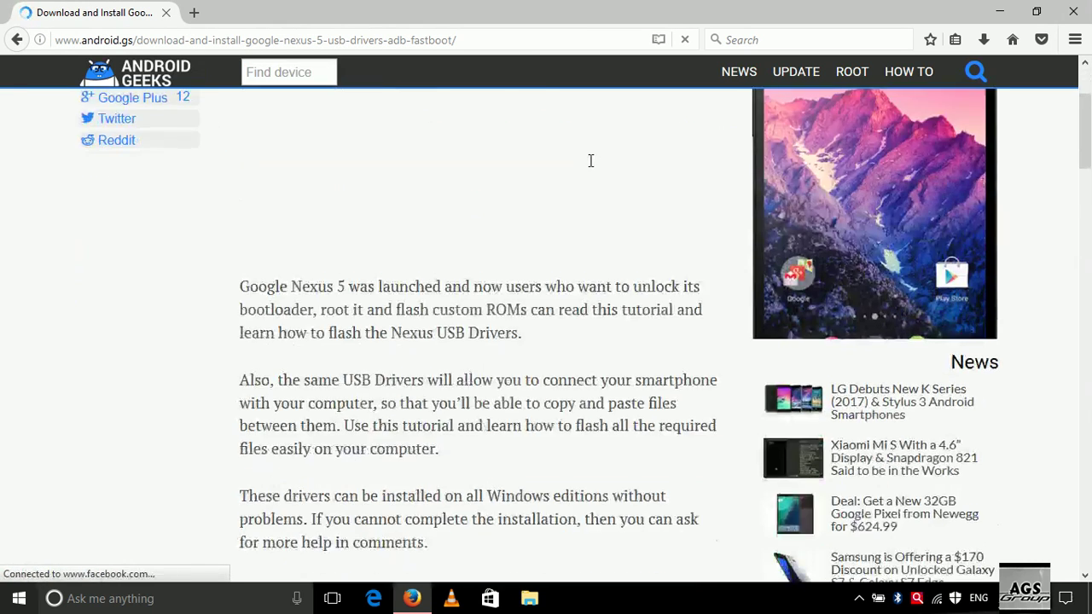
{"action": "scroll", "coordinate": [589, 160], "scroll_direction": "down", "scroll_amount": 15}
{"action": "scroll", "coordinate": [568, 222], "scroll_direction": "down", "scroll_amount": 3}
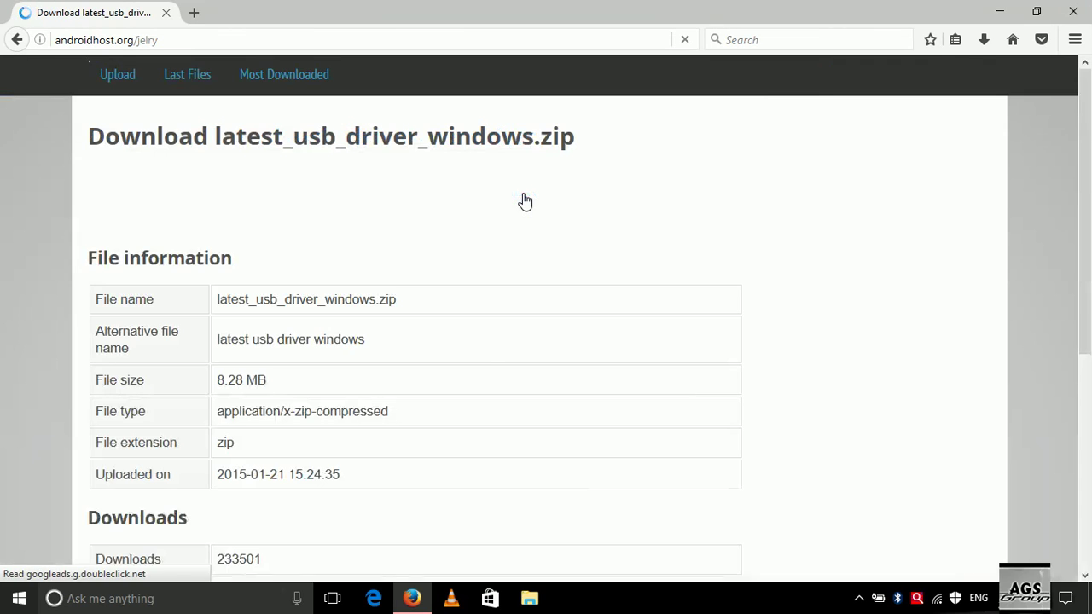
{"action": "scroll", "coordinate": [482, 356], "scroll_direction": "down", "scroll_amount": 5}
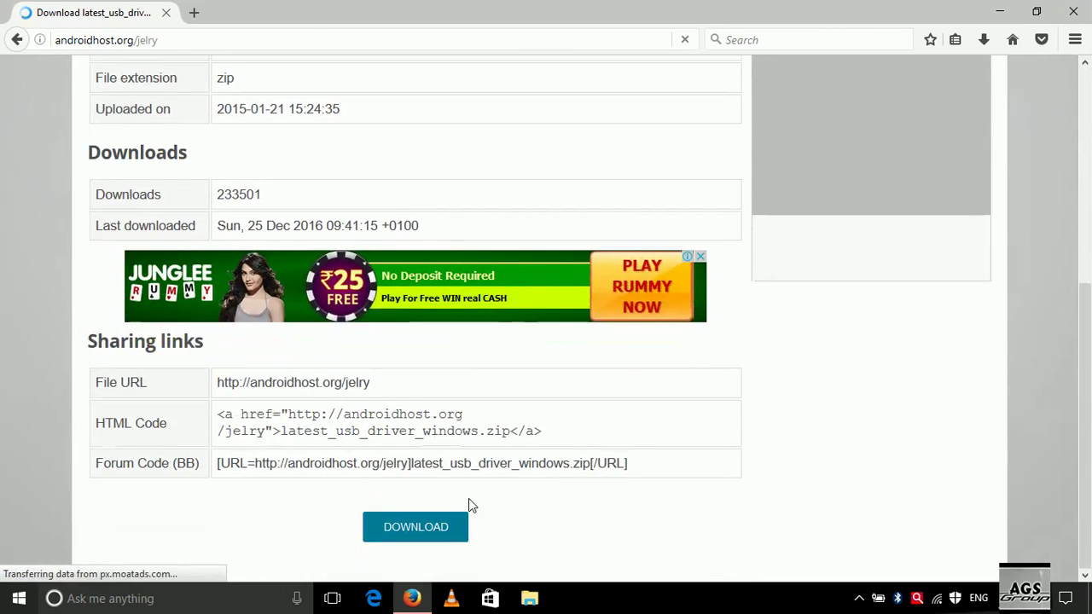
{"action": "left_click", "coordinate": [406, 533]}
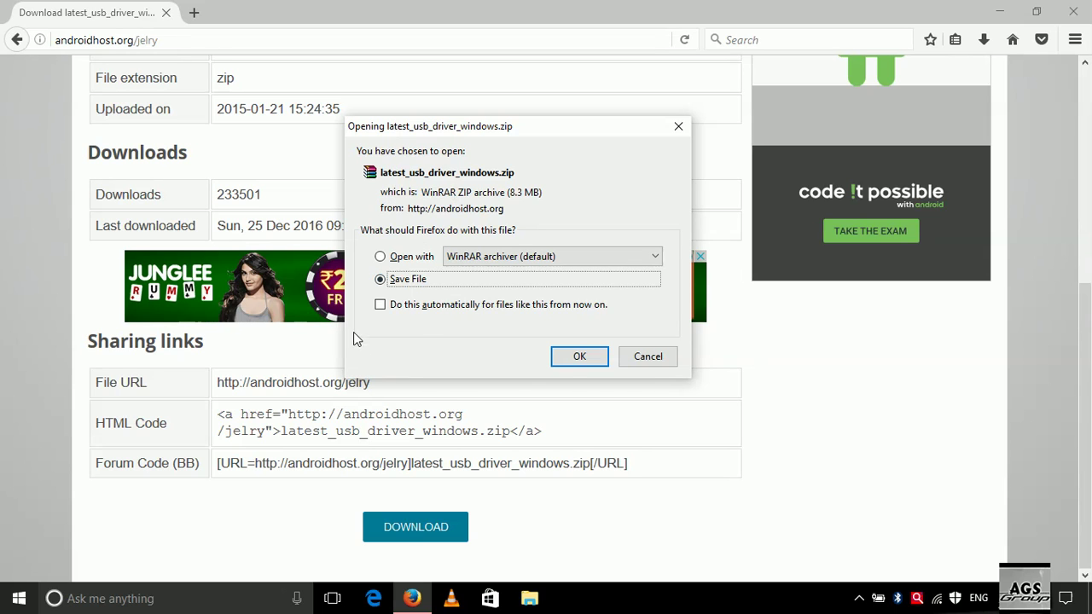
{"action": "left_click", "coordinate": [647, 357]}
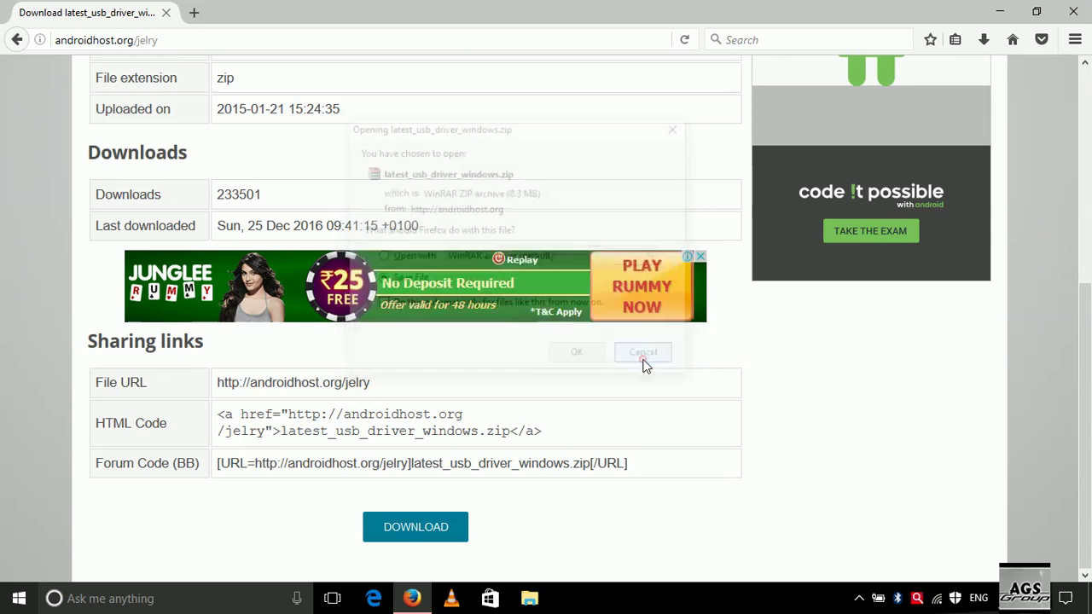
{"action": "left_click", "coordinate": [221, 45]}
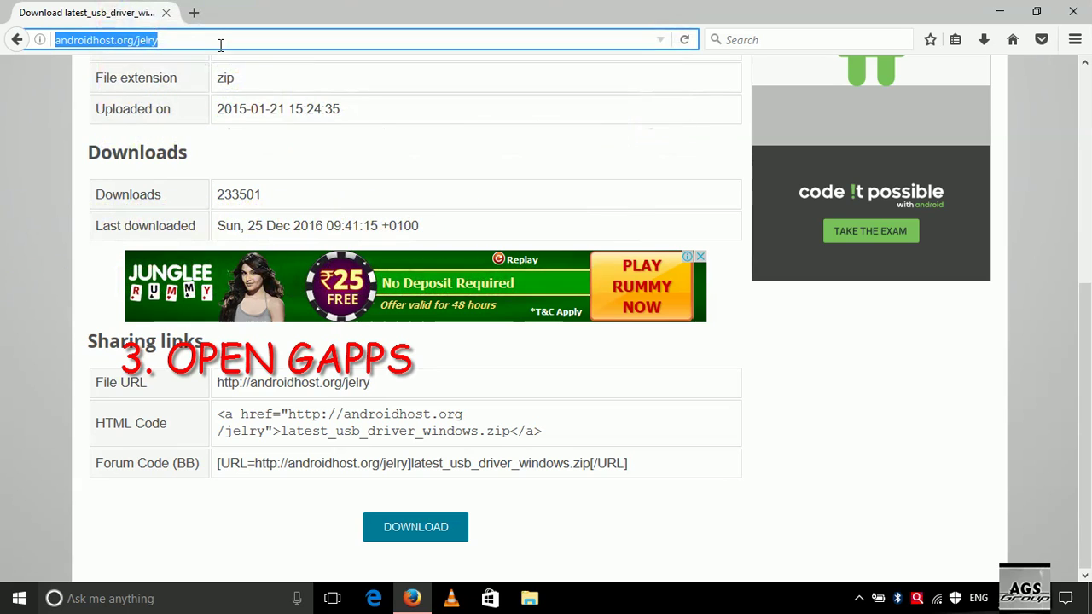
Step: Go to opengapps.org, request the ARM 7.1 nano package, and cancel its save prompt
{"action": "type", "text": "ope"}
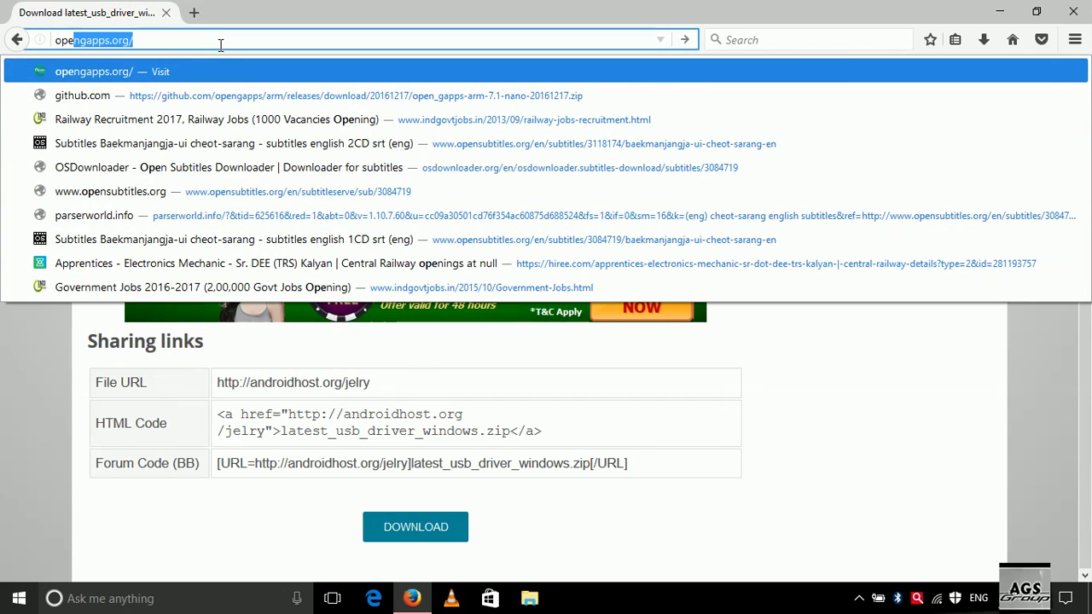
{"action": "key", "text": "Right"}
{"action": "key", "text": "Return"}
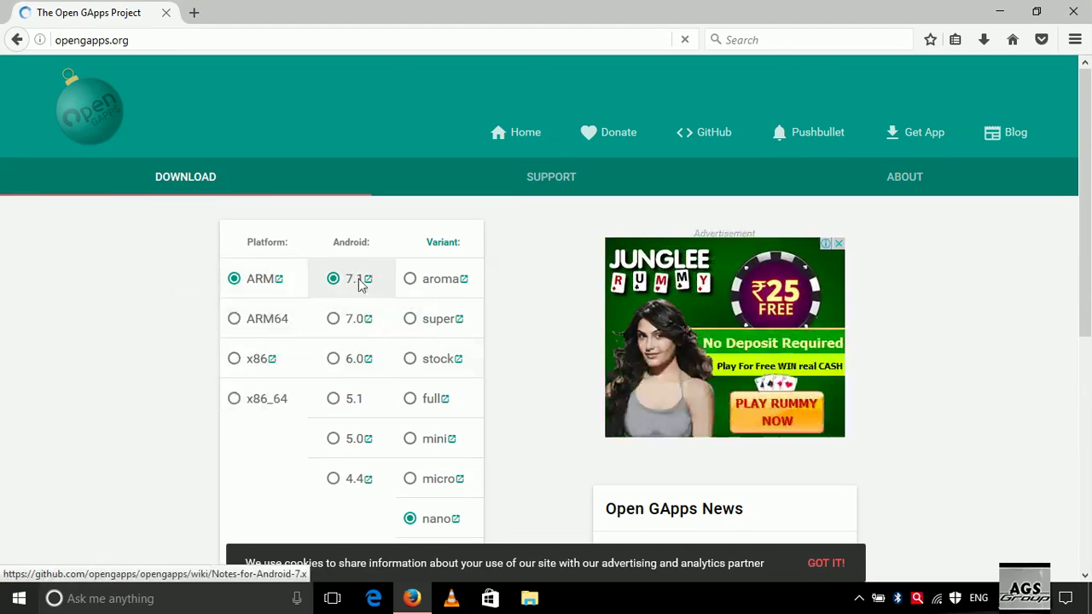
{"action": "scroll", "coordinate": [452, 424], "scroll_direction": "down", "scroll_amount": 3}
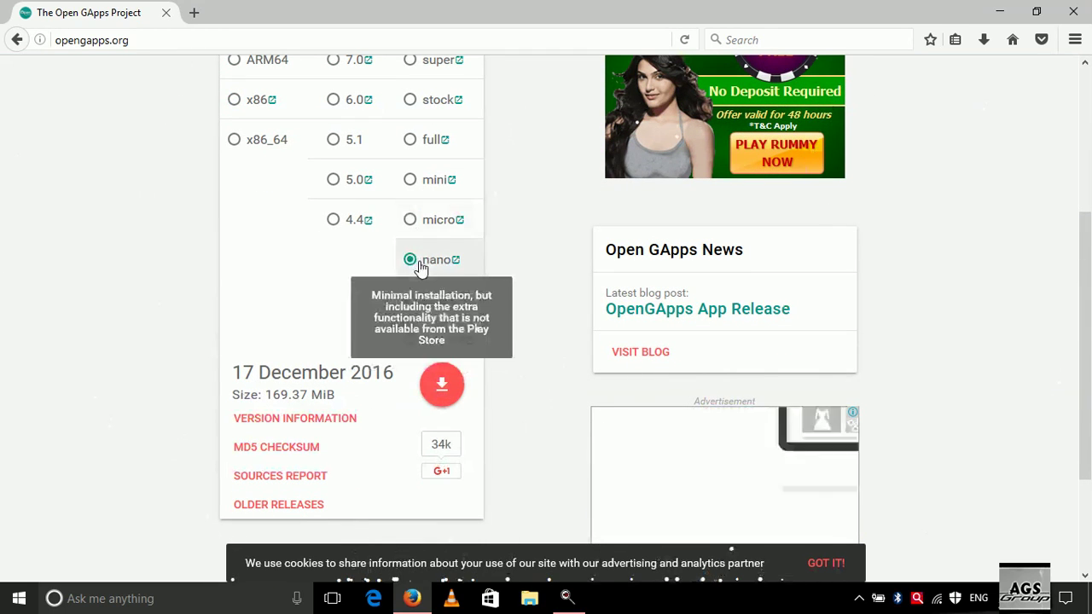
{"action": "left_click", "coordinate": [444, 384]}
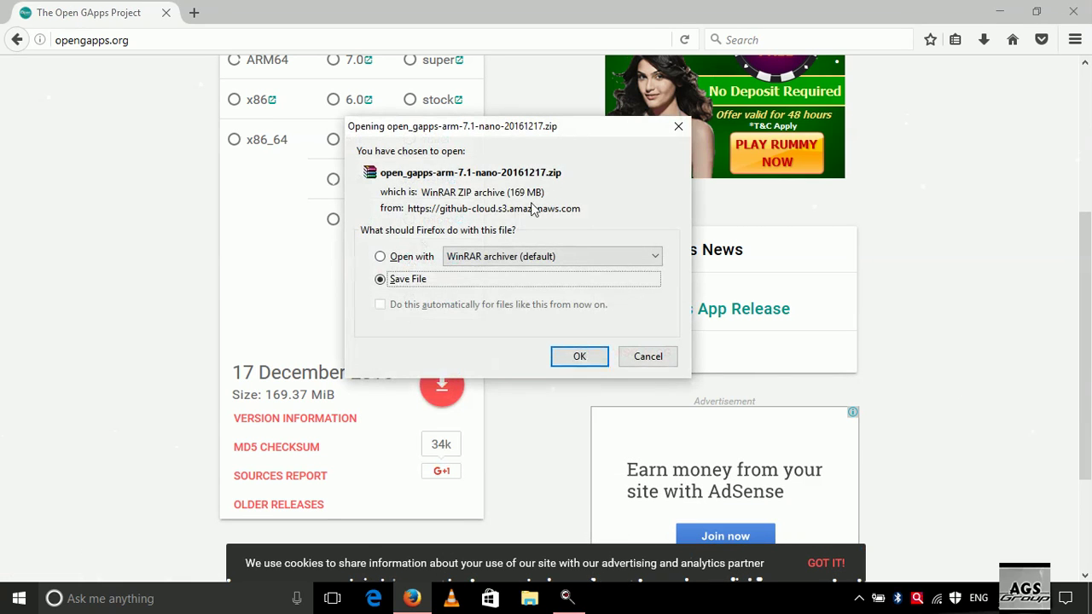
{"action": "left_click", "coordinate": [647, 356]}
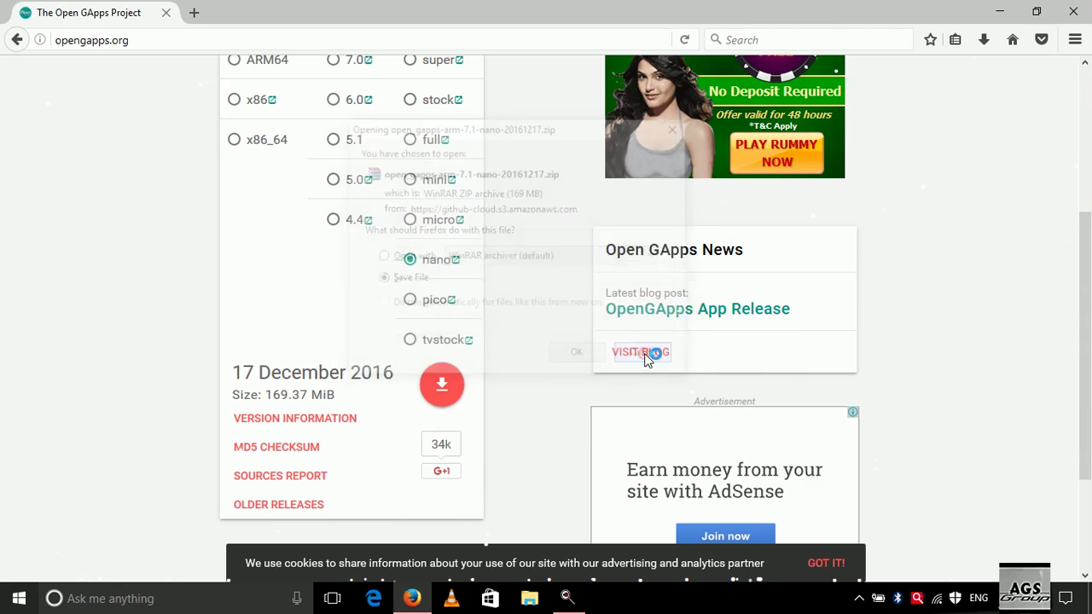
{"action": "left_click", "coordinate": [181, 39]}
{"action": "left_click", "coordinate": [181, 38]}
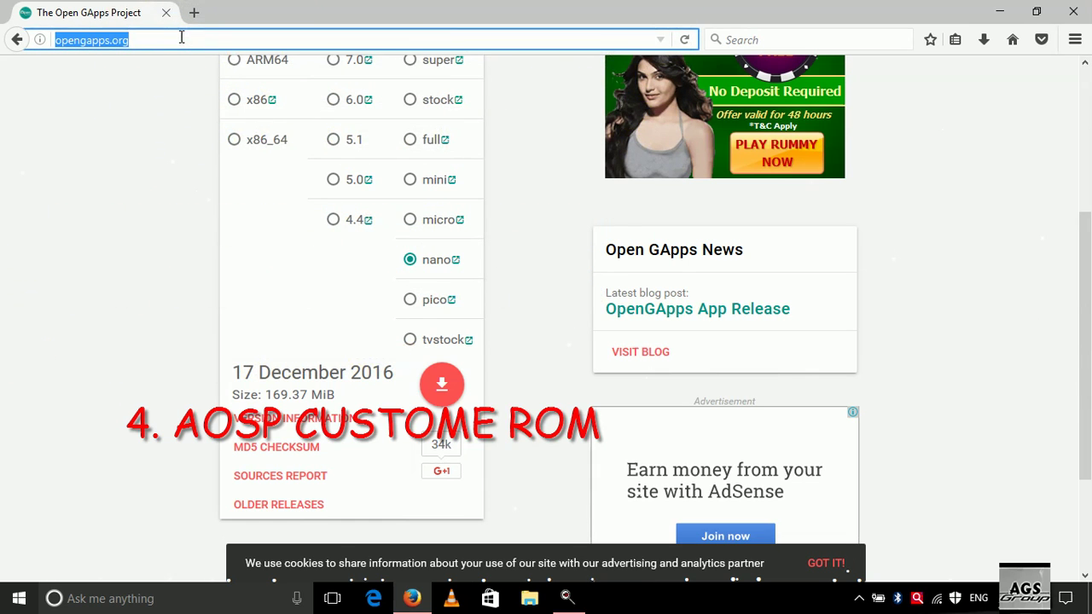
Step: Search Google for 'xda nexus 5' and open the Google Nexus 5 XDA Developers forum
{"action": "type", "text": "xda nexus "}
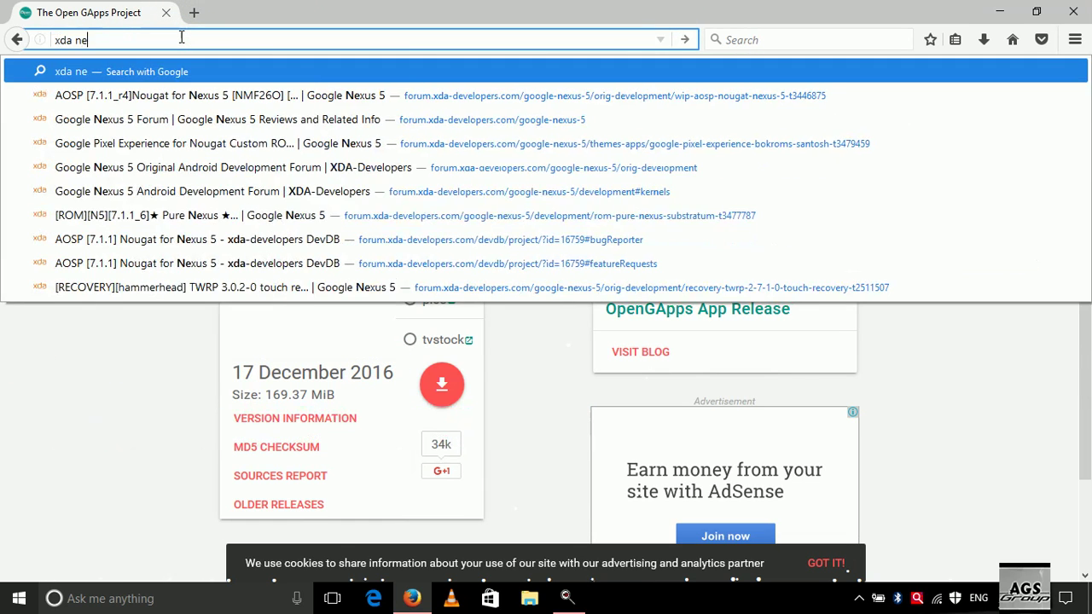
{"action": "type", "text": "5"}
{"action": "key", "text": "Return"}
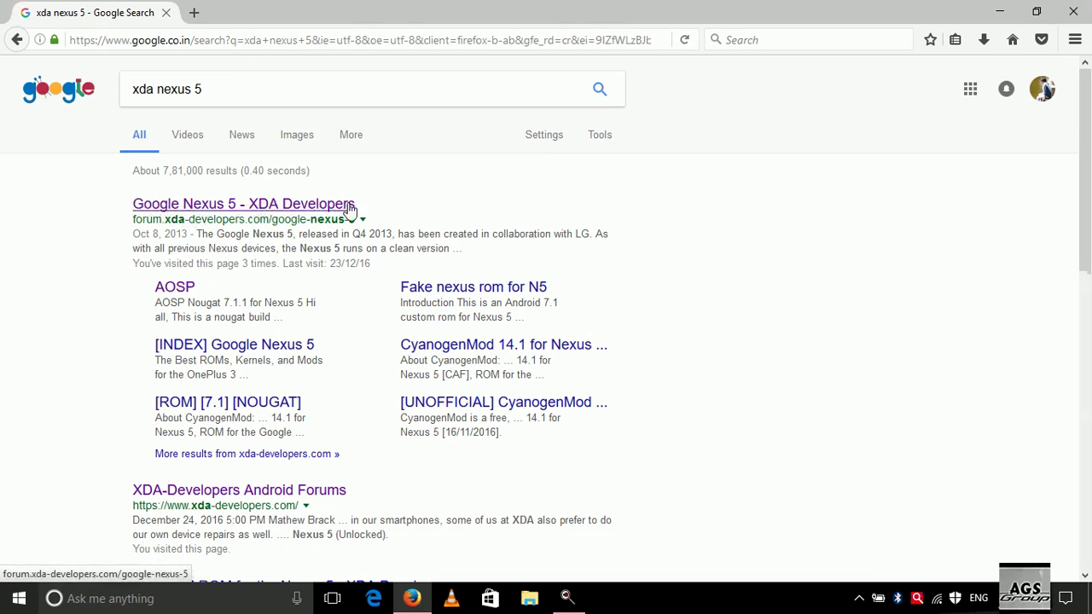
{"action": "left_click", "coordinate": [205, 210]}
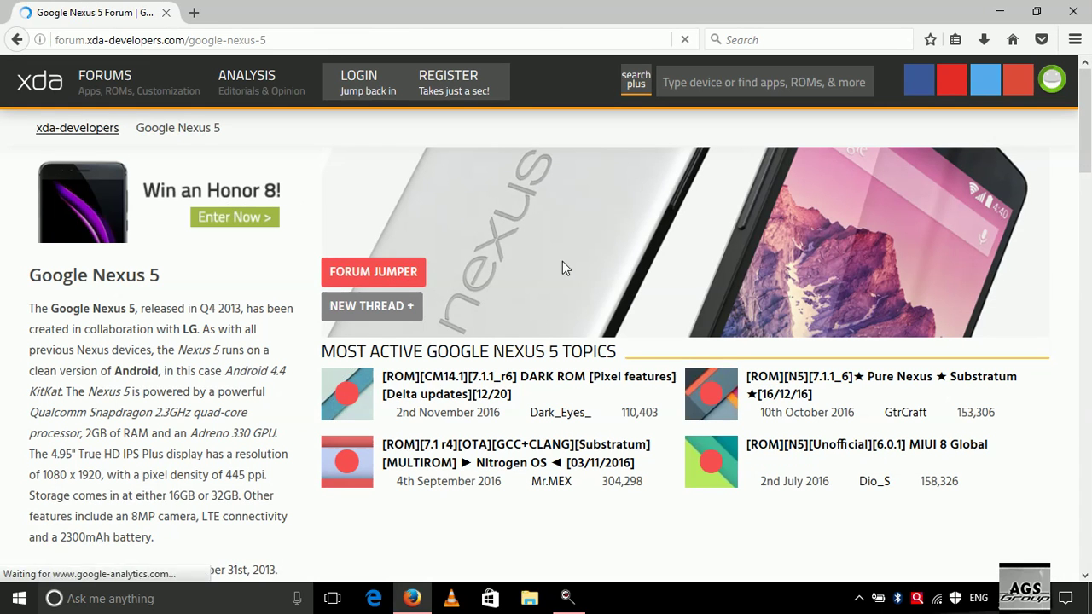
{"action": "scroll", "coordinate": [224, 396], "scroll_direction": "down", "scroll_amount": 1}
{"action": "scroll", "coordinate": [224, 397], "scroll_direction": "down", "scroll_amount": 3}
{"action": "scroll", "coordinate": [645, 335], "scroll_direction": "down", "scroll_amount": 10}
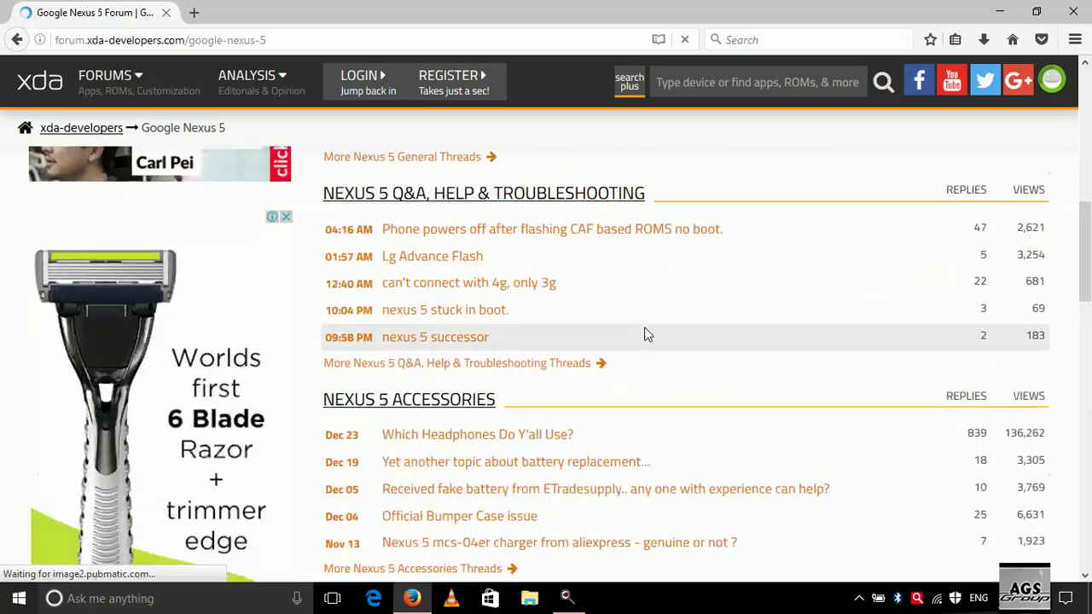
{"action": "scroll", "coordinate": [644, 334], "scroll_direction": "down", "scroll_amount": 4}
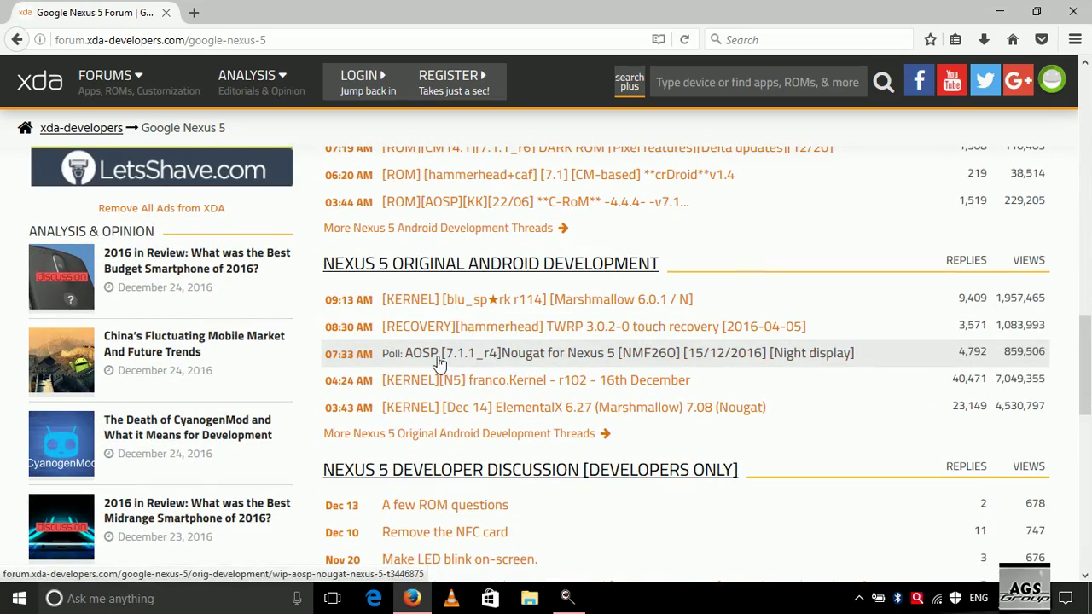
Step: Open the AOSP 7.1.1 Nougat for Nexus 5 thread in a new tab and read through it
{"action": "right_click", "coordinate": [527, 359]}
{"action": "left_click", "coordinate": [538, 361]}
{"action": "scroll", "coordinate": [348, 168], "scroll_direction": "down", "scroll_amount": 2}
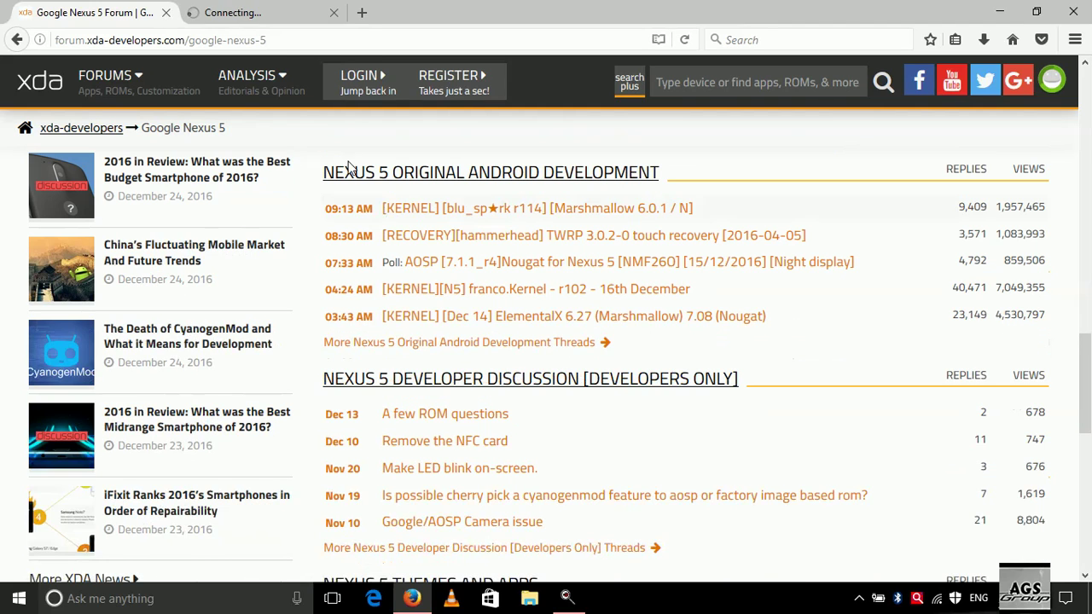
{"action": "left_click", "coordinate": [260, 16]}
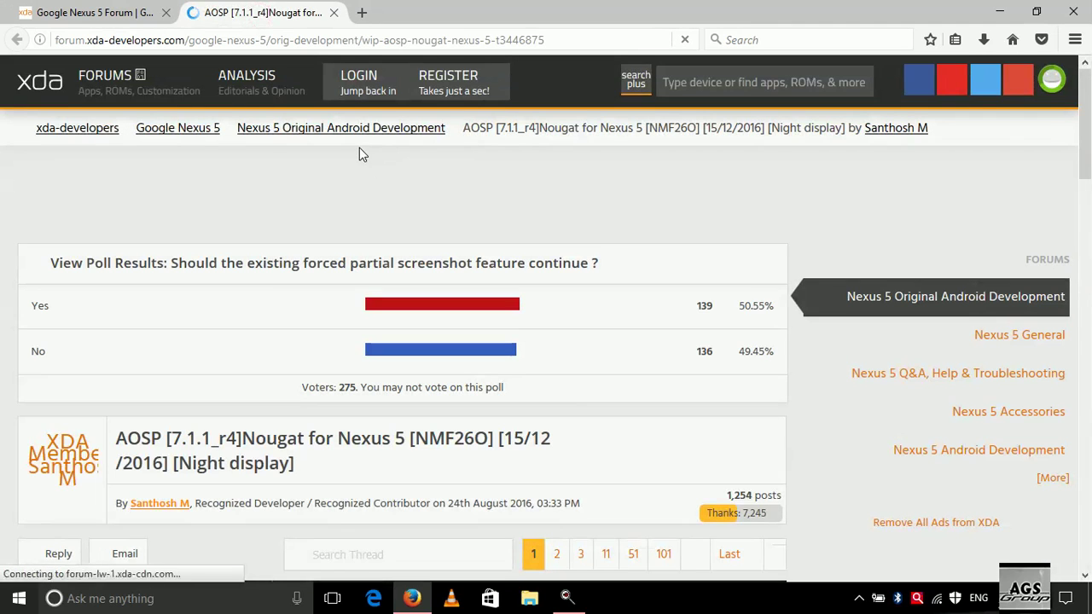
{"action": "scroll", "coordinate": [196, 433], "scroll_direction": "down", "scroll_amount": 3}
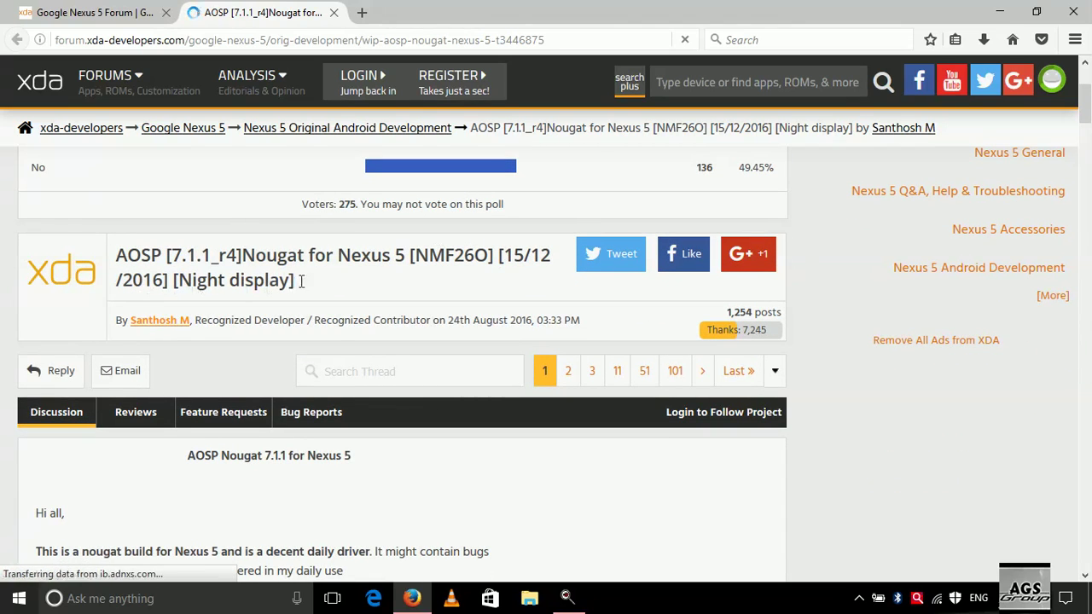
{"action": "scroll", "coordinate": [307, 278], "scroll_direction": "down", "scroll_amount": 10}
{"action": "scroll", "coordinate": [70, 239], "scroll_direction": "up", "scroll_amount": 4}
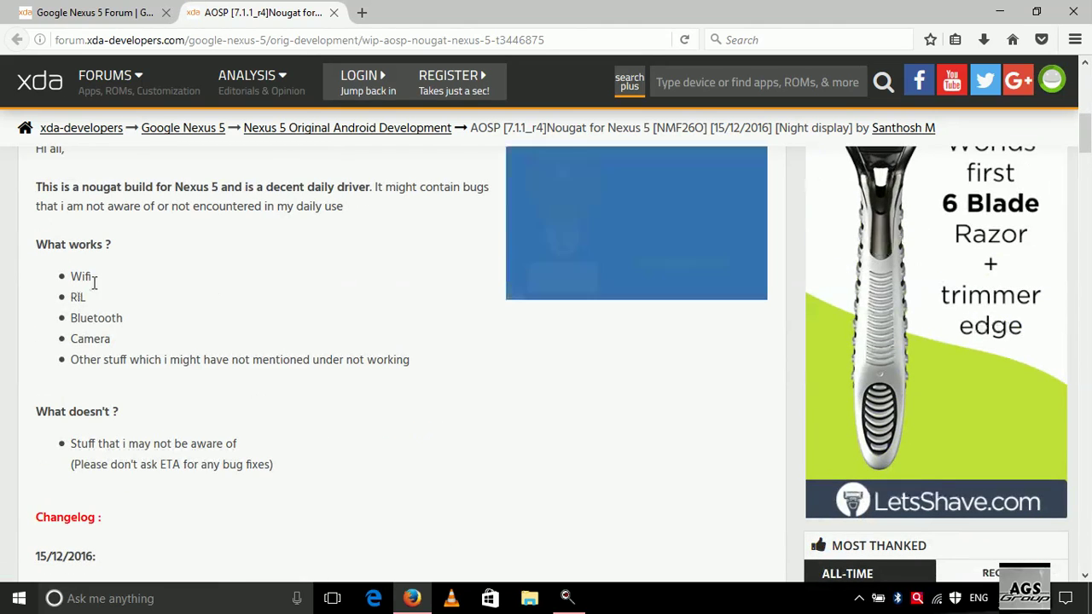
{"action": "scroll", "coordinate": [85, 354], "scroll_direction": "down", "scroll_amount": 3}
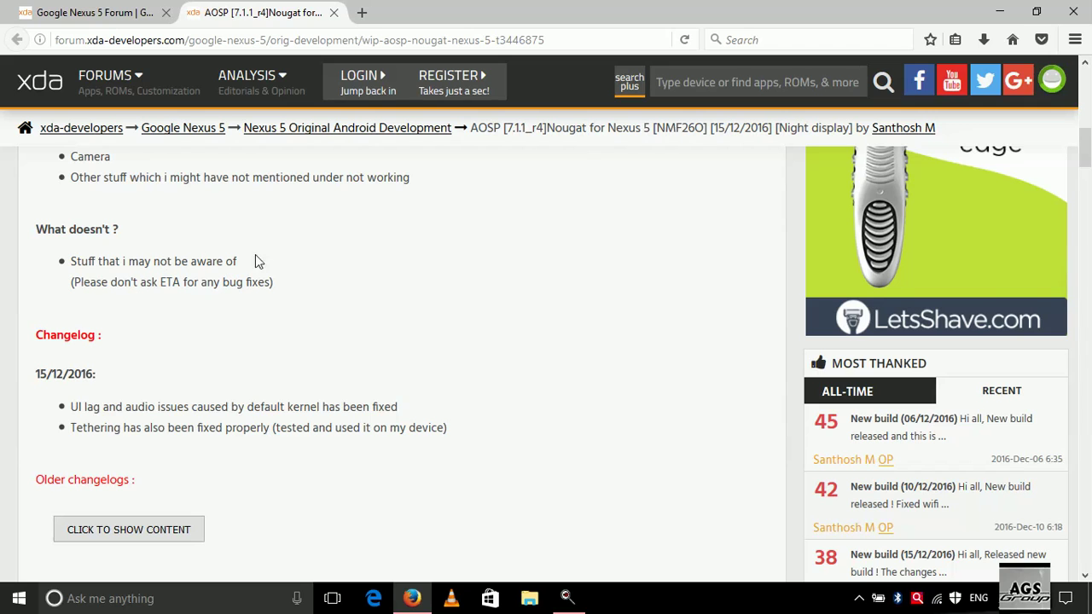
{"action": "scroll", "coordinate": [163, 332], "scroll_direction": "down", "scroll_amount": 6}
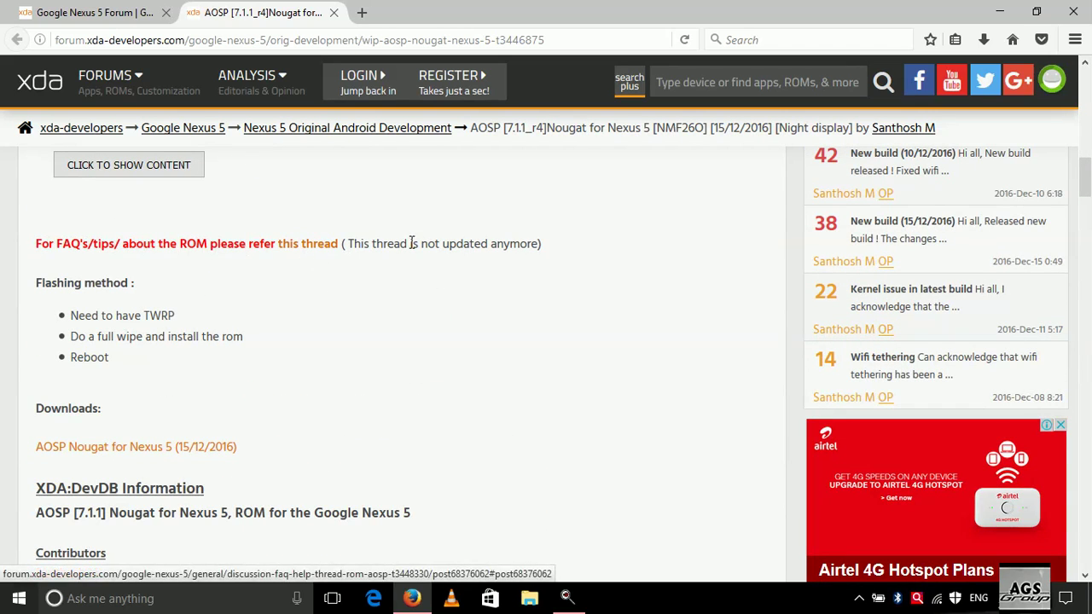
{"action": "scroll", "coordinate": [156, 341], "scroll_direction": "down", "scroll_amount": 2}
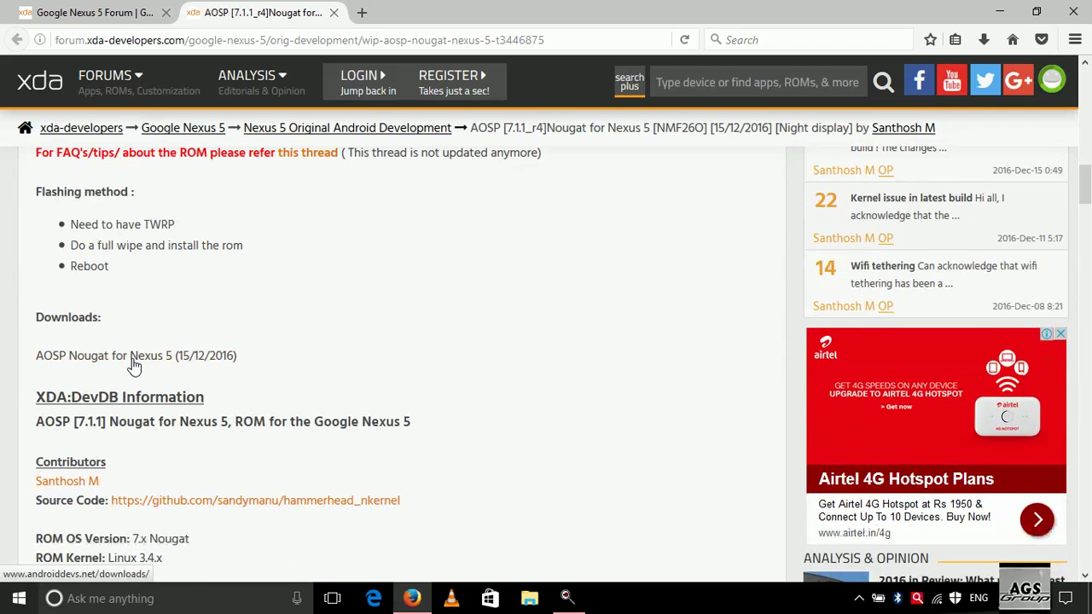
Step: Sort the downloads by ROM, request Aosp 7.1.1 for Nexus 5 (15/12/2016), and cancel the 323 MB prompt
{"action": "left_click", "coordinate": [134, 365]}
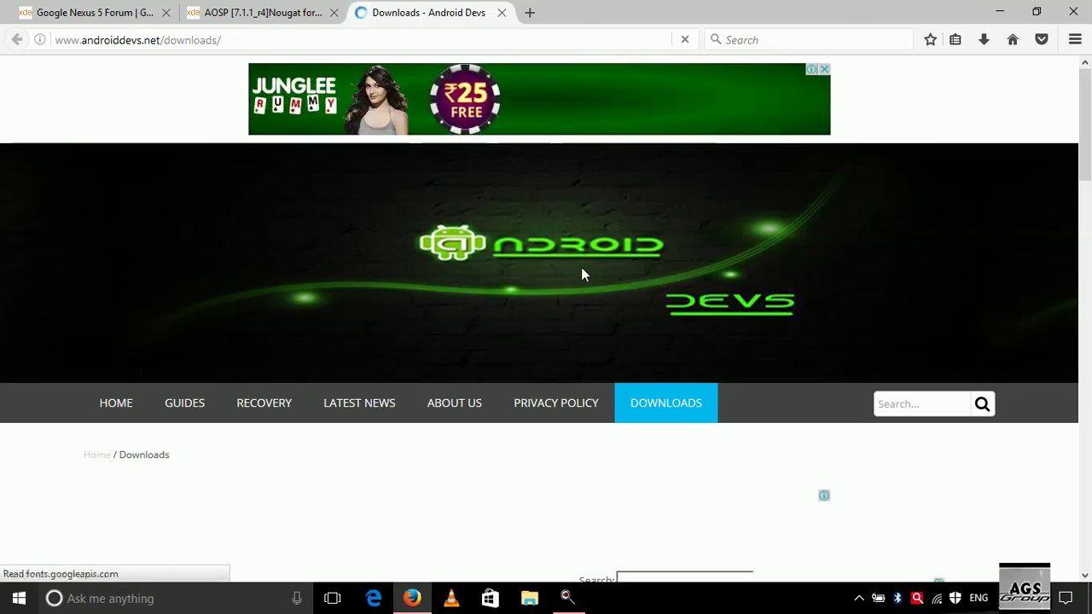
{"action": "scroll", "coordinate": [581, 268], "scroll_direction": "down", "scroll_amount": 5}
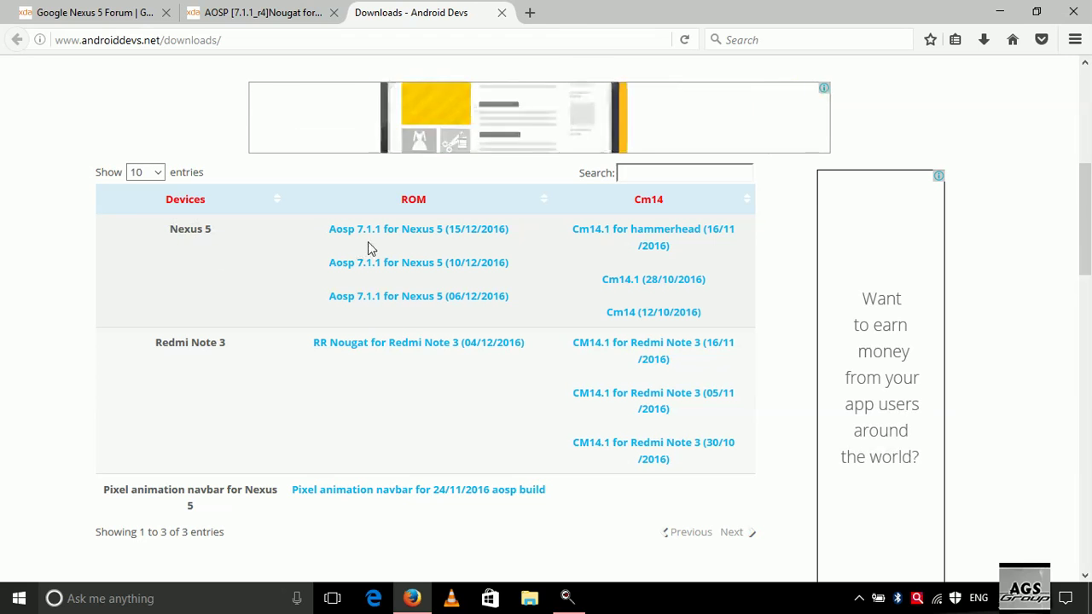
{"action": "left_click", "coordinate": [415, 201]}
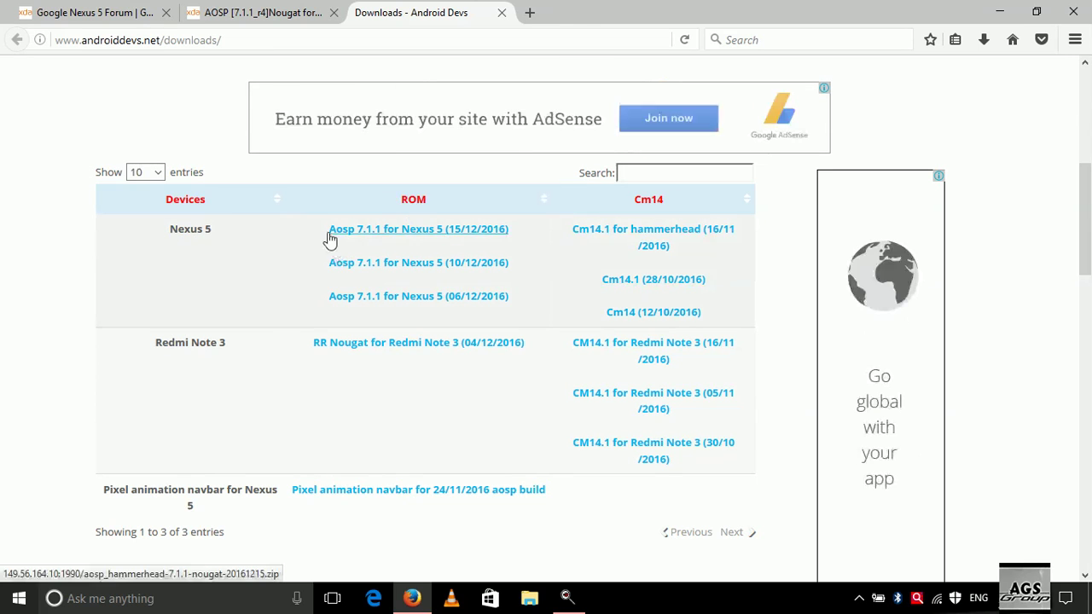
{"action": "left_click", "coordinate": [376, 232]}
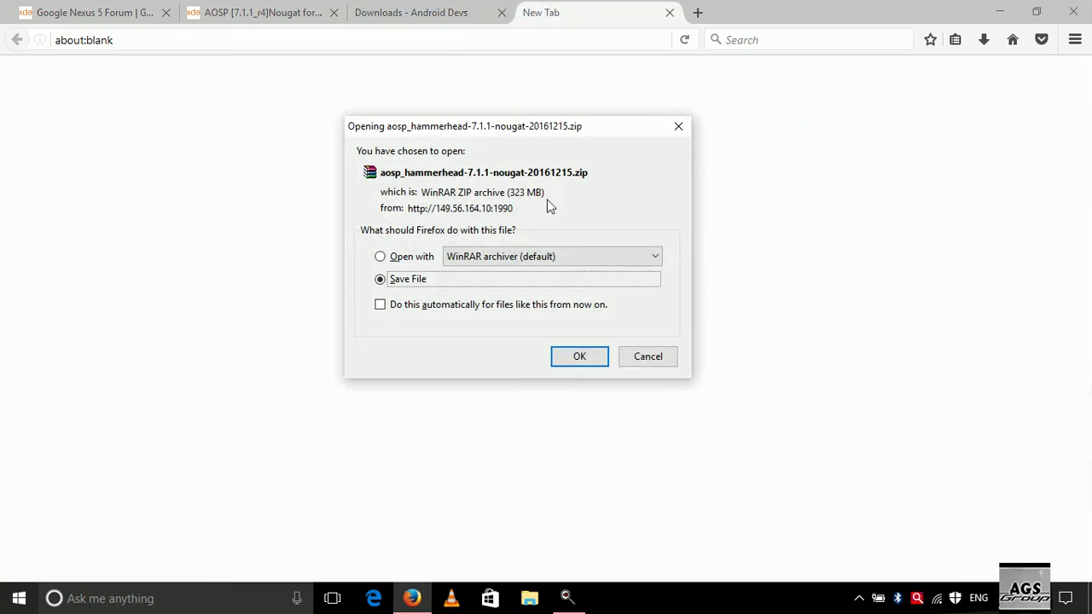
{"action": "left_click_drag", "start_coordinate": [544, 193], "coordinate": [525, 193]}
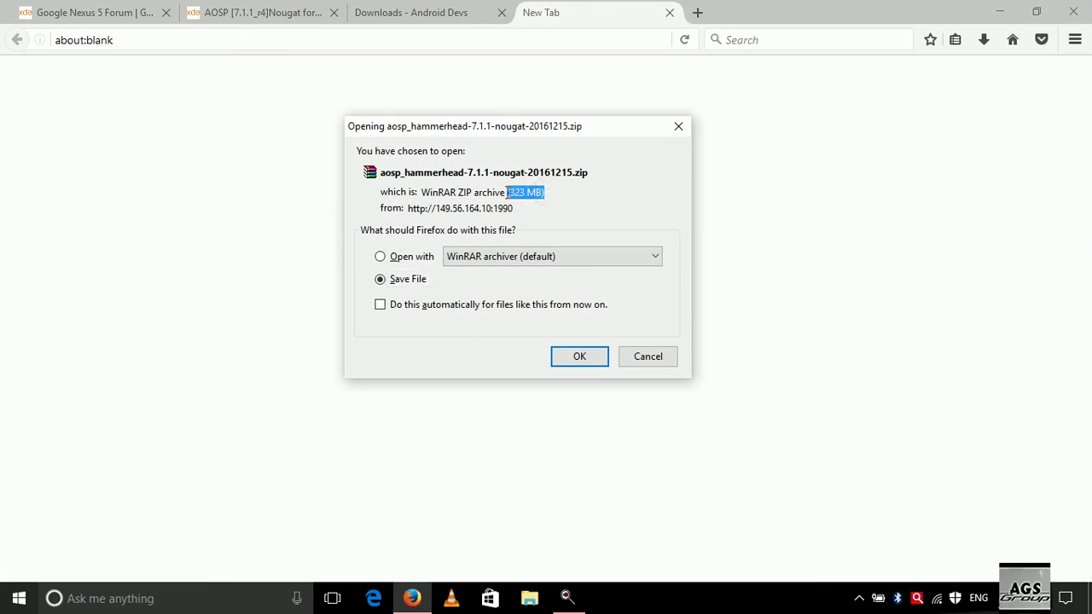
{"action": "left_click", "coordinate": [646, 357]}
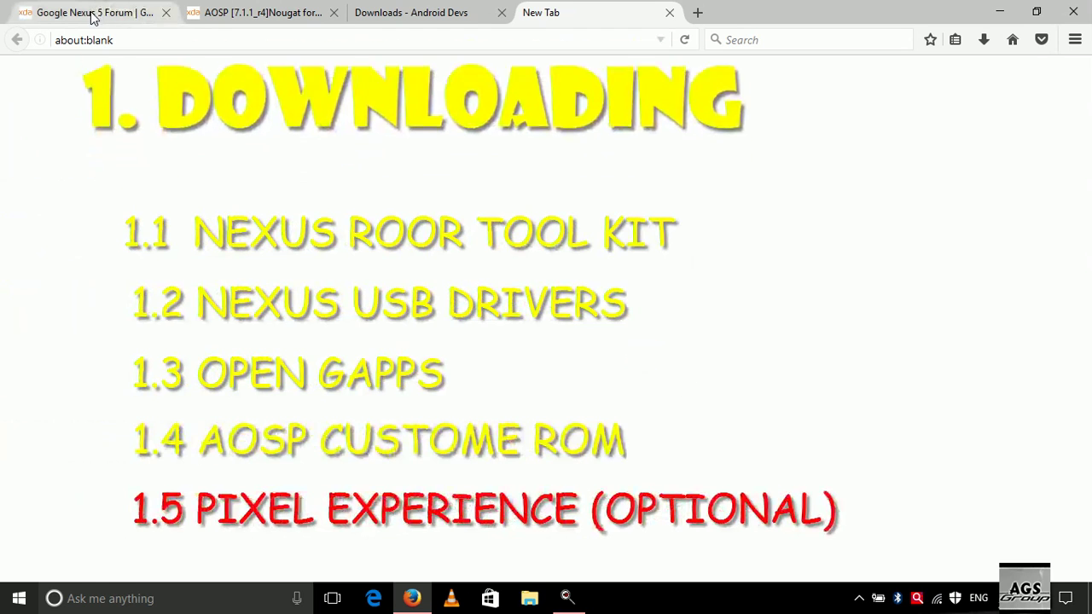
{"action": "left_click", "coordinate": [92, 13]}
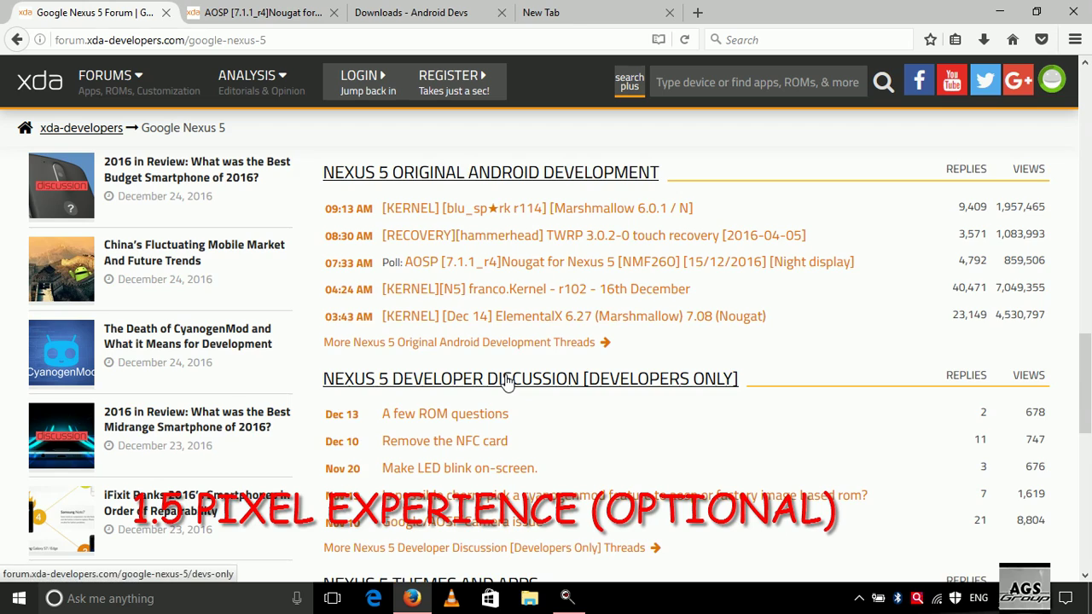
{"action": "scroll", "coordinate": [505, 381], "scroll_direction": "down", "scroll_amount": 5}
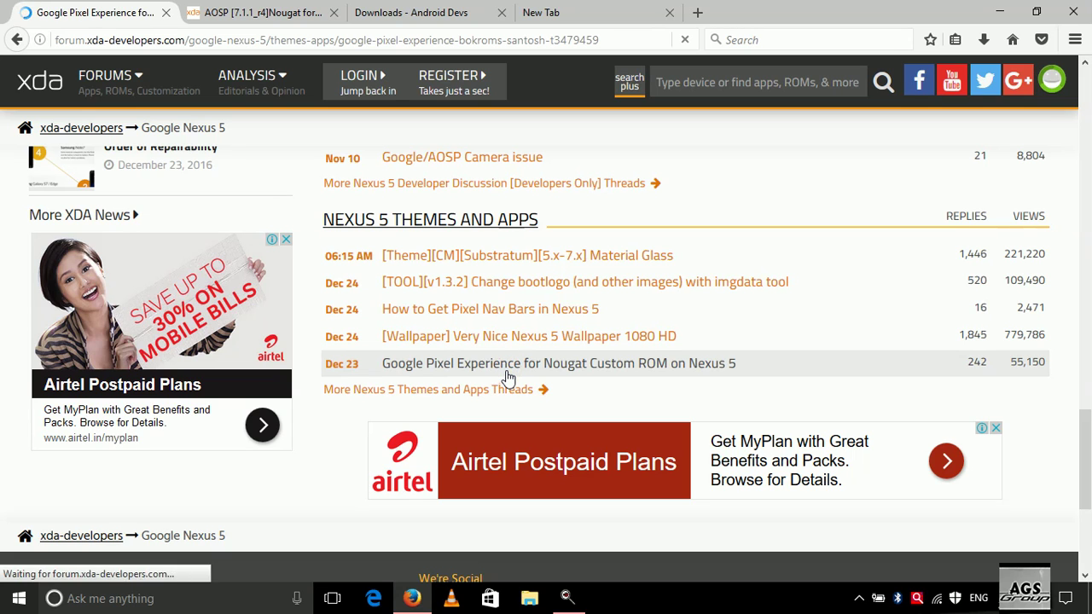
{"action": "scroll", "coordinate": [508, 378], "scroll_direction": "down", "scroll_amount": 3}
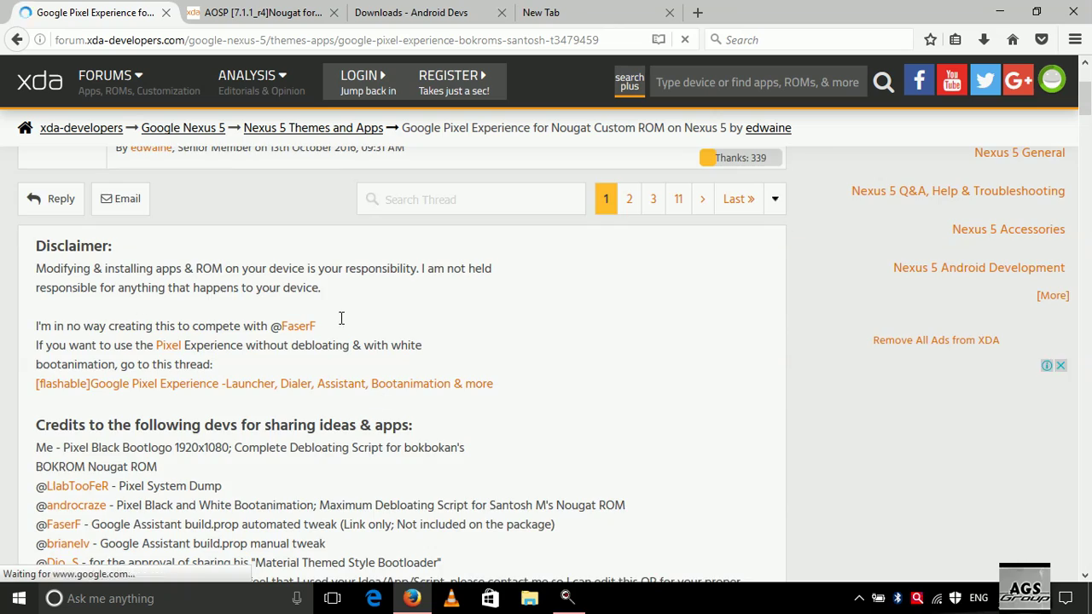
{"action": "scroll", "coordinate": [378, 404], "scroll_direction": "down", "scroll_amount": 6}
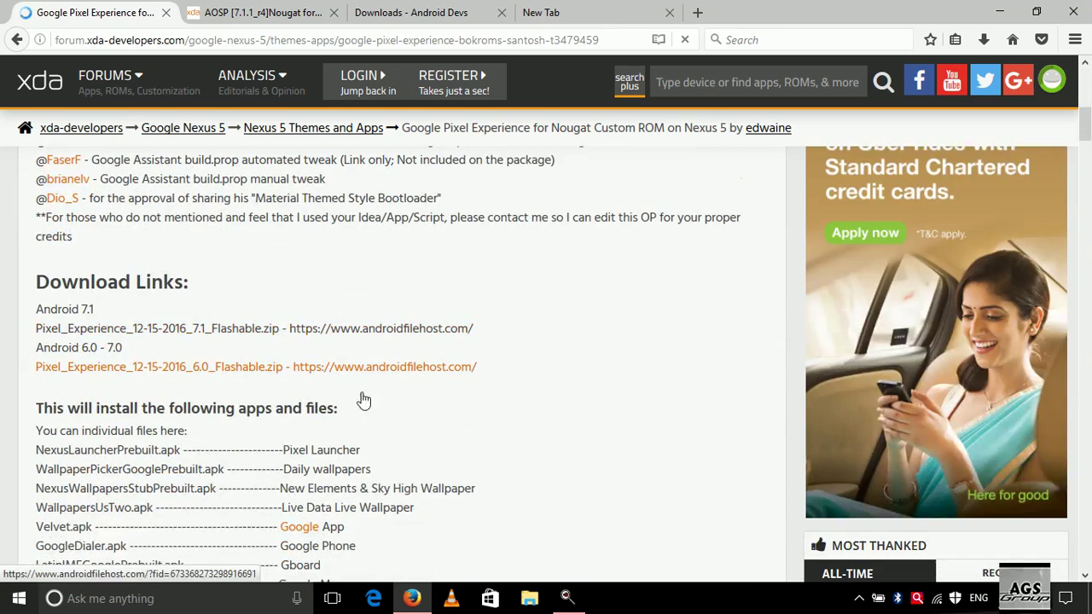
{"action": "scroll", "coordinate": [363, 358], "scroll_direction": "down", "scroll_amount": 3}
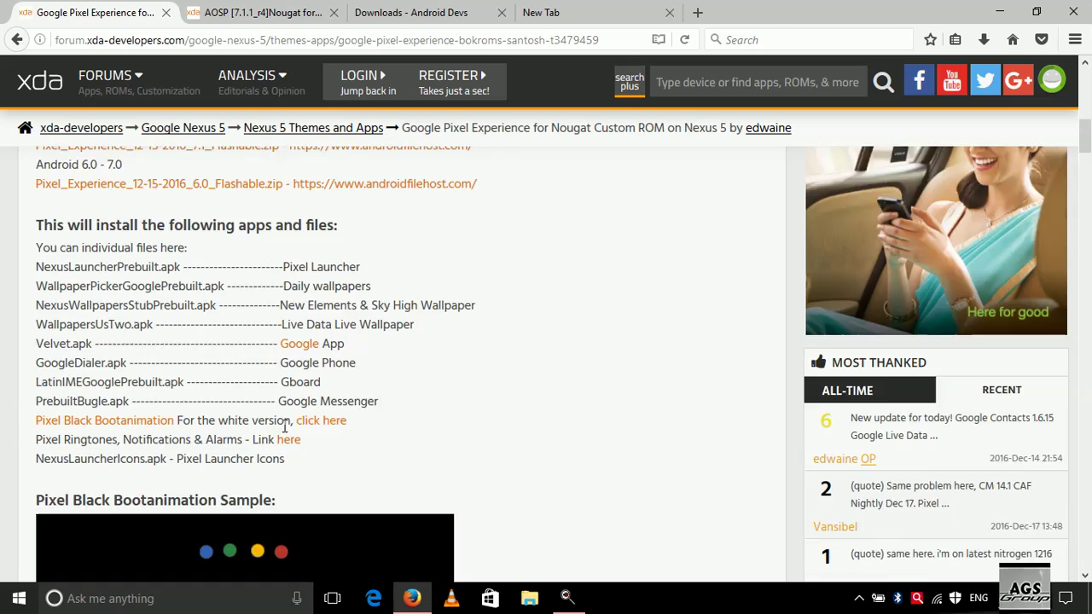
{"action": "scroll", "coordinate": [277, 441], "scroll_direction": "down", "scroll_amount": 6}
{"action": "scroll", "coordinate": [113, 343], "scroll_direction": "up", "scroll_amount": 1}
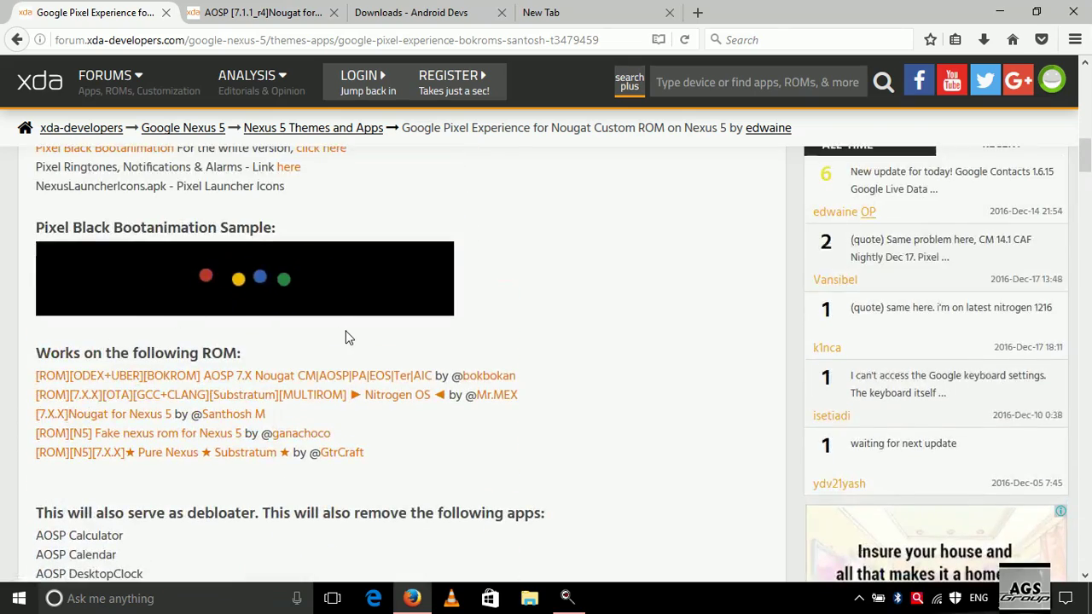
{"action": "scroll", "coordinate": [346, 334], "scroll_direction": "down", "scroll_amount": 6}
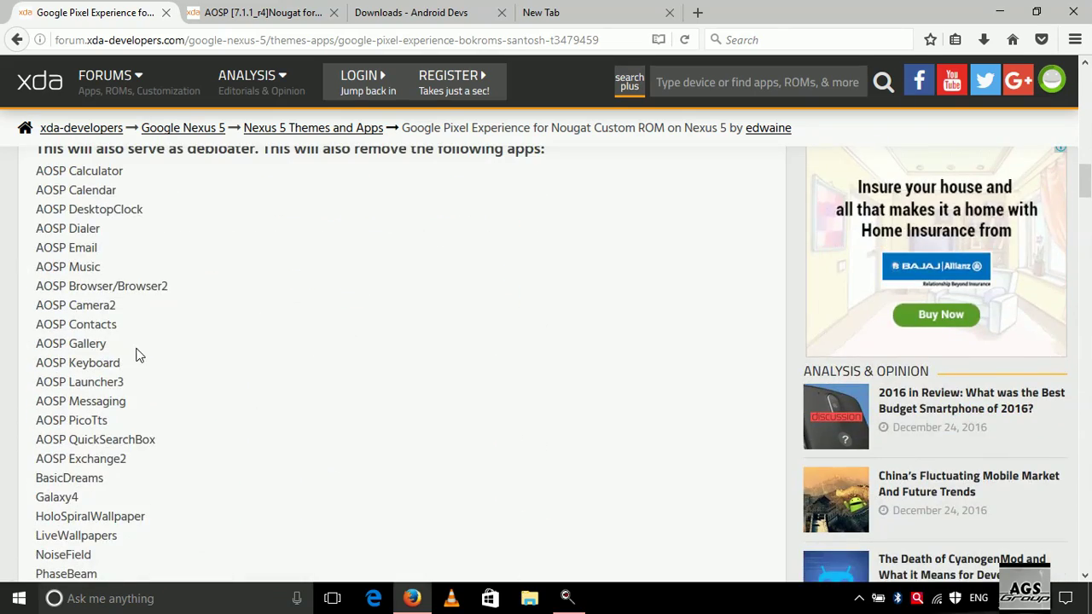
{"action": "scroll", "coordinate": [139, 354], "scroll_direction": "down", "scroll_amount": 5}
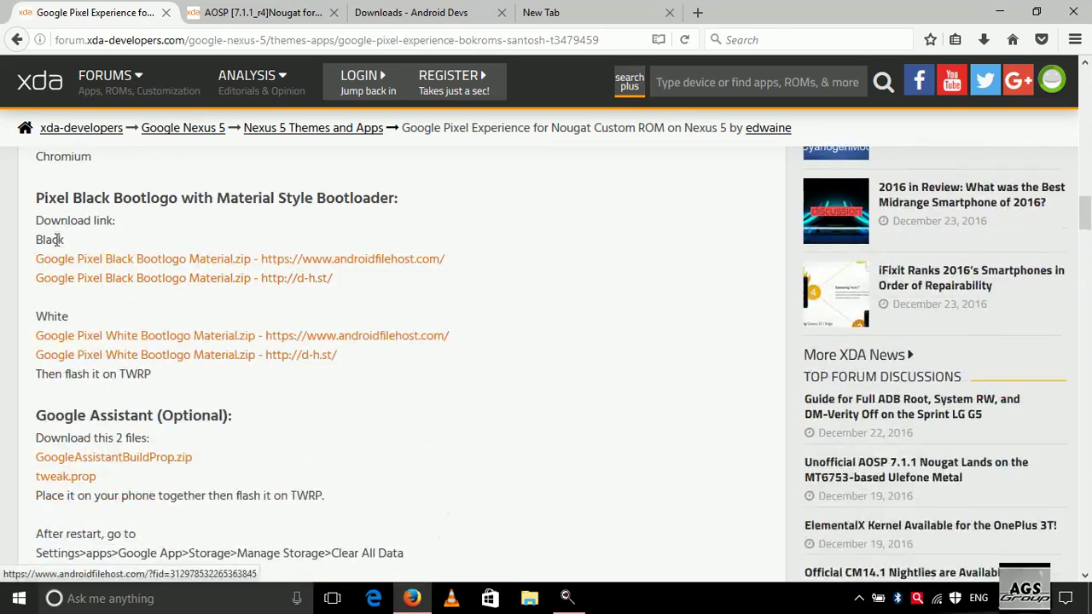
{"action": "double_click", "coordinate": [60, 240]}
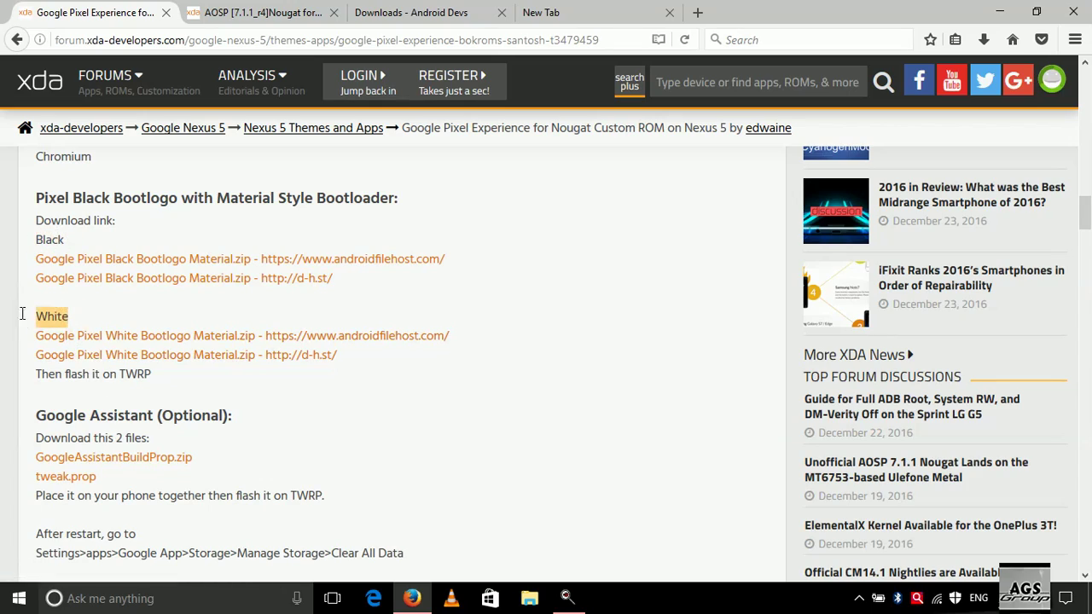
{"action": "left_click", "coordinate": [170, 310]}
{"action": "scroll", "coordinate": [170, 310], "scroll_direction": "up", "scroll_amount": 5}
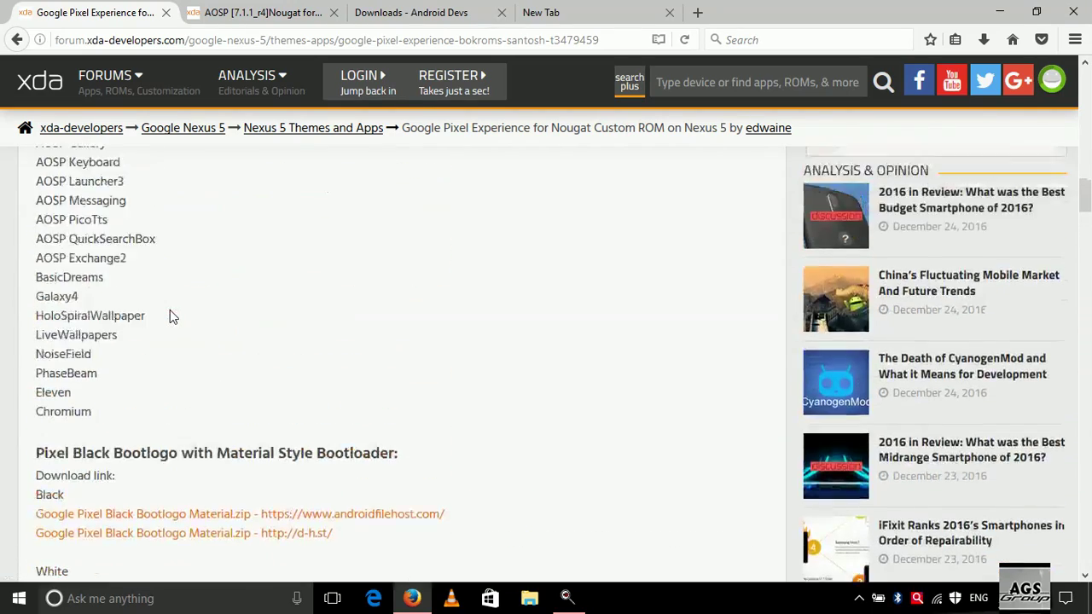
{"action": "scroll", "coordinate": [169, 310], "scroll_direction": "up", "scroll_amount": 11}
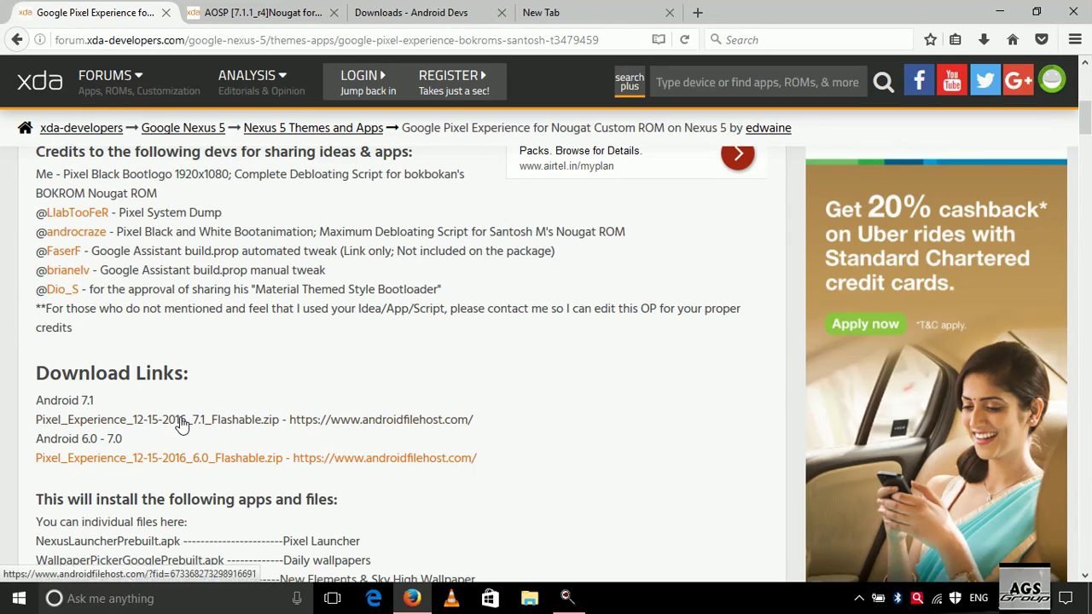
Step: Request Pixel_Experience_12-15-2016_7.1_Flashable.zip (108 MB) from the primary Texas mirror, then cancel the save prompt
{"action": "left_click", "coordinate": [179, 422]}
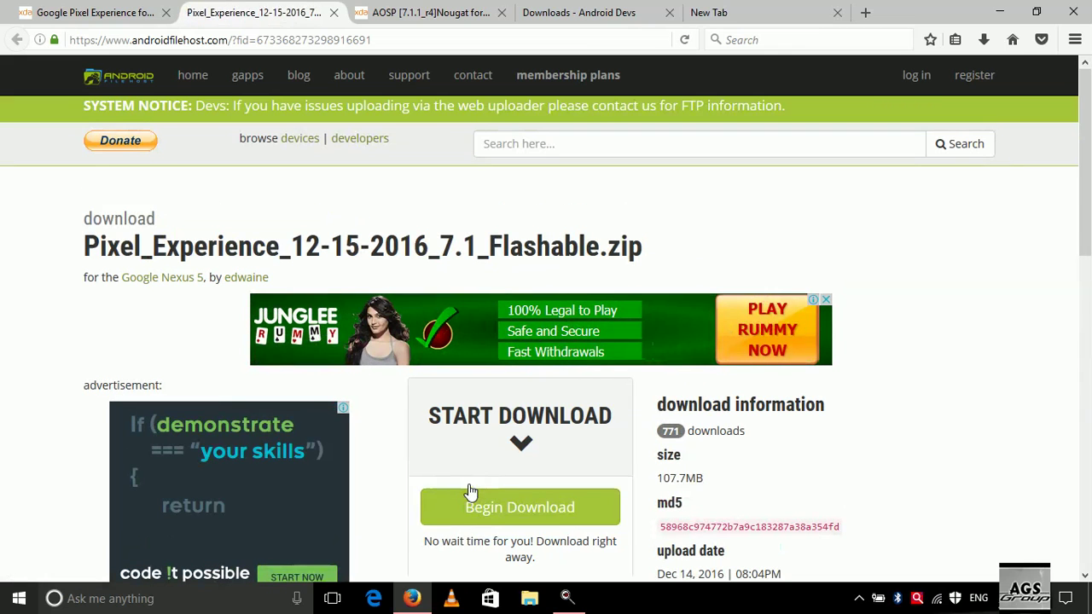
{"action": "left_click", "coordinate": [481, 512]}
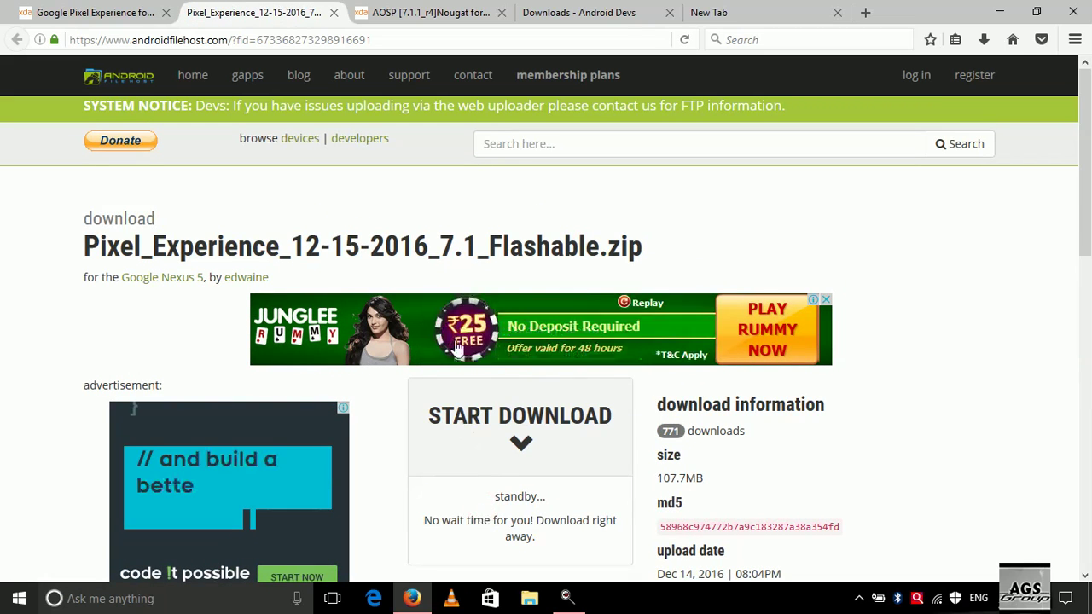
{"action": "scroll", "coordinate": [463, 366], "scroll_direction": "down", "scroll_amount": 4}
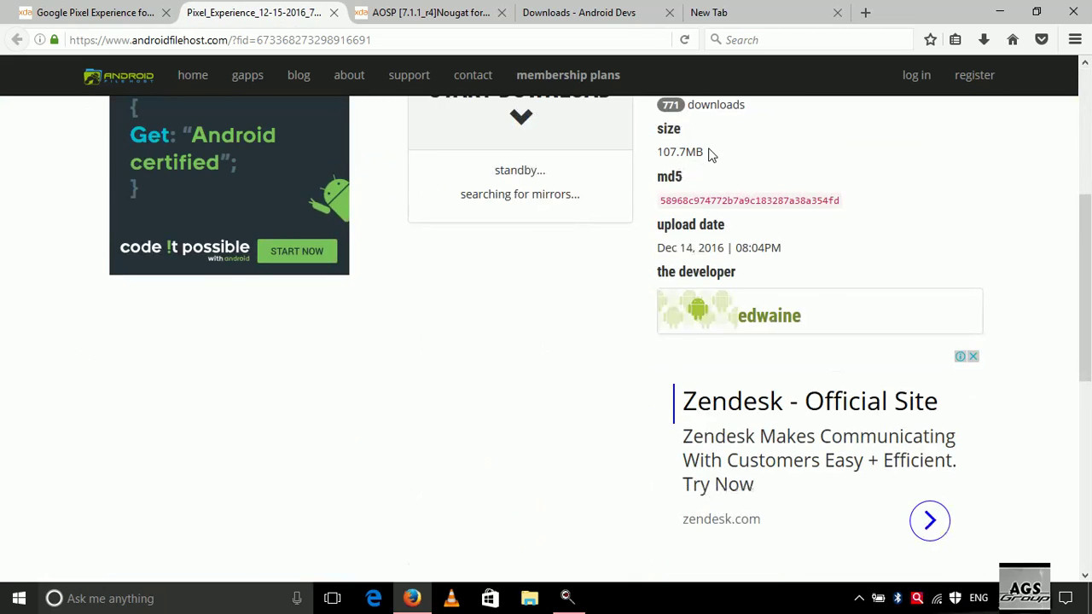
{"action": "left_click_drag", "start_coordinate": [664, 154], "coordinate": [655, 161]}
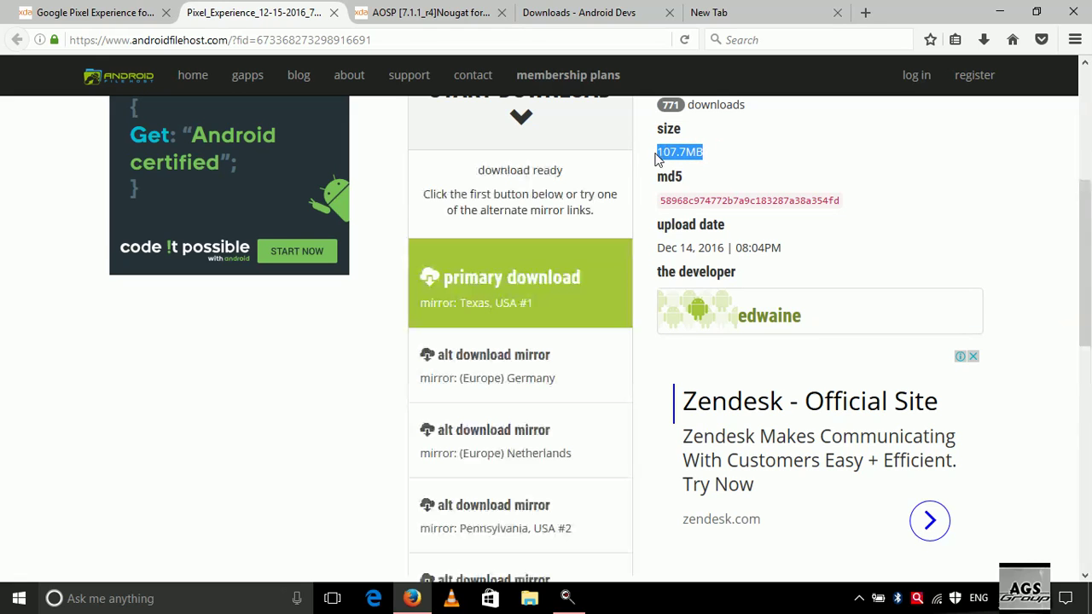
{"action": "left_click", "coordinate": [515, 292]}
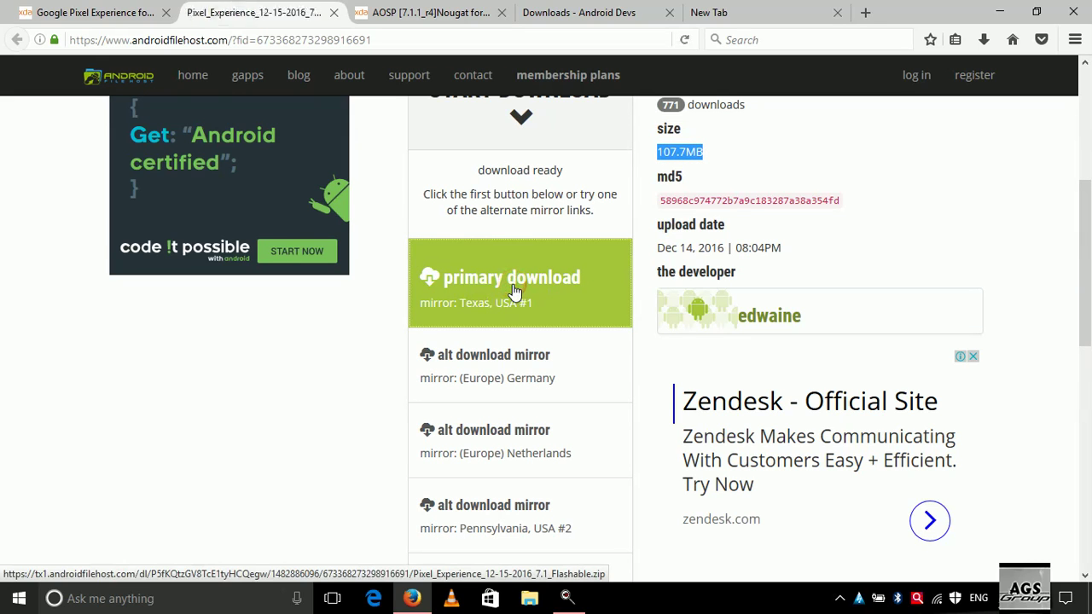
{"action": "left_click_drag", "start_coordinate": [550, 192], "coordinate": [506, 193]}
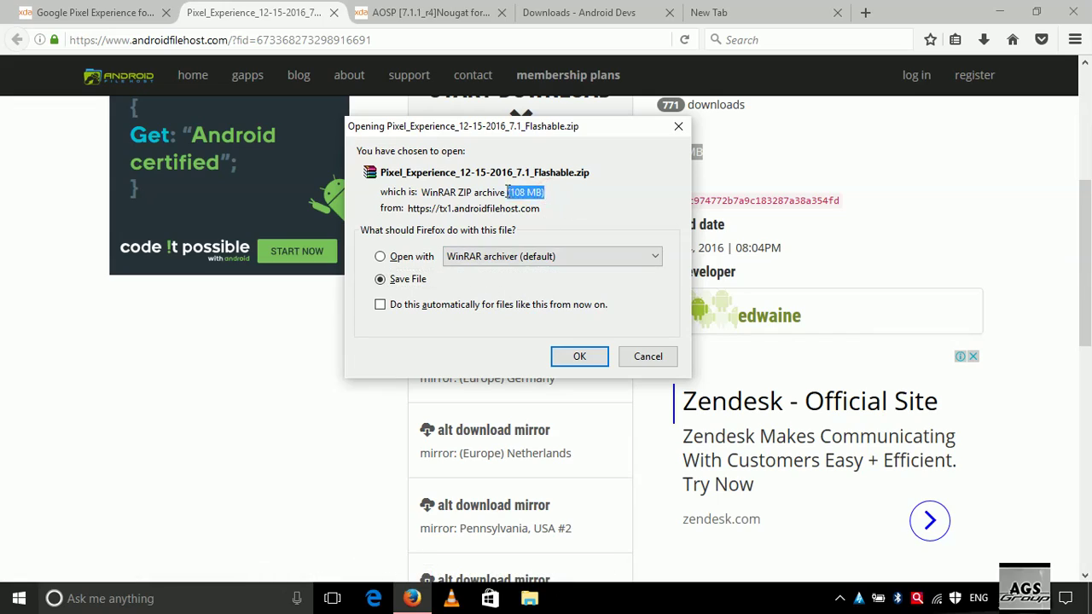
{"action": "left_click", "coordinate": [653, 360]}
Step: Return to the XDA thread and scroll to its Google Assistant (Optional) section
{"action": "left_click", "coordinate": [94, 12]}
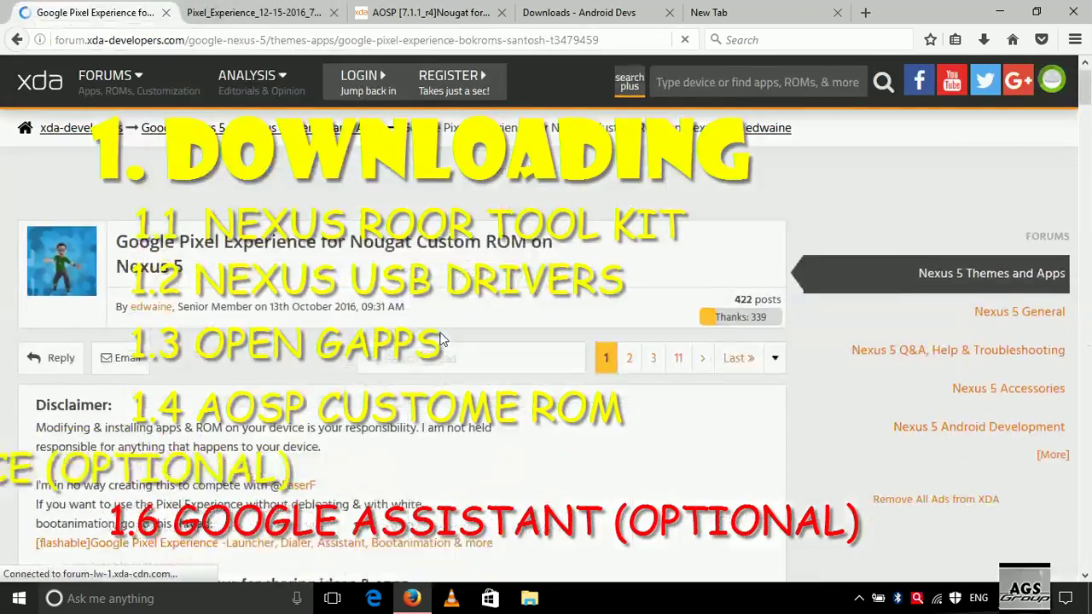
{"action": "scroll", "coordinate": [441, 339], "scroll_direction": "down", "scroll_amount": 10}
{"action": "scroll", "coordinate": [441, 338], "scroll_direction": "down", "scroll_amount": 12}
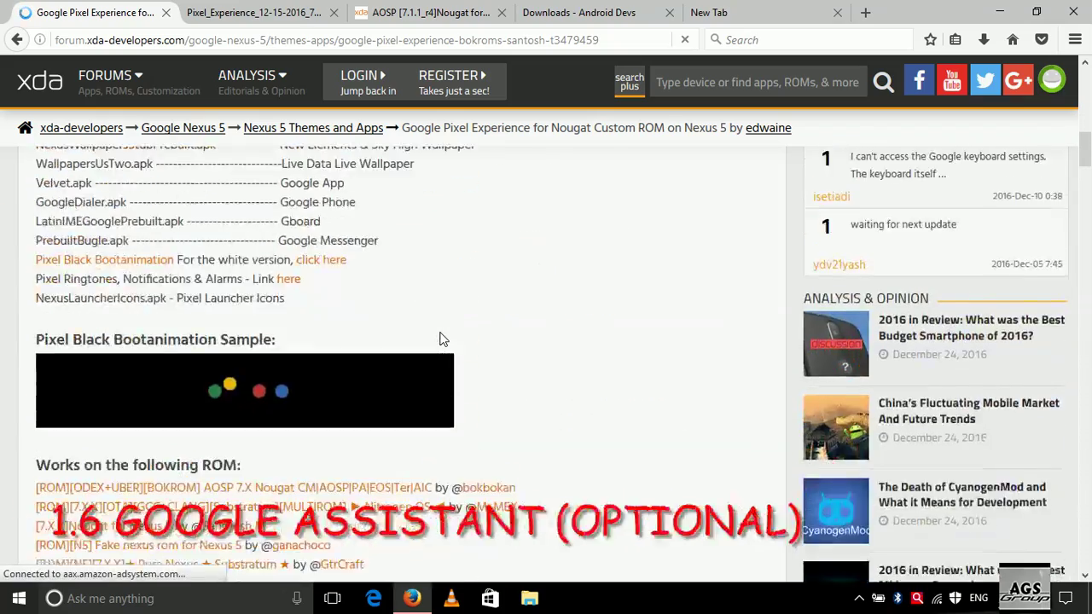
{"action": "scroll", "coordinate": [441, 338], "scroll_direction": "down", "scroll_amount": 10}
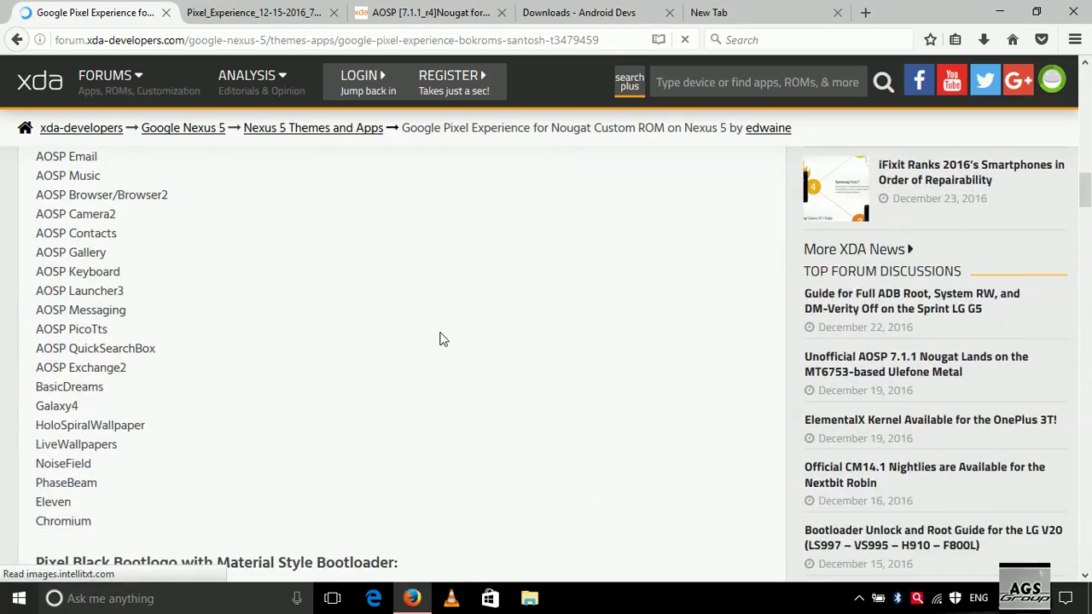
{"action": "left_click", "coordinate": [441, 338]}
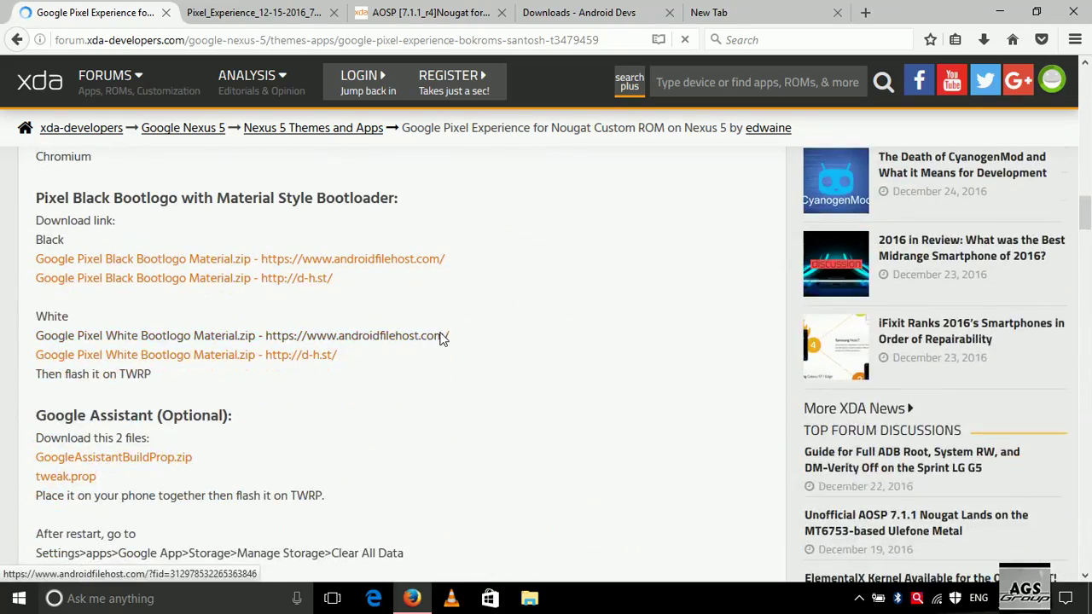
{"action": "scroll", "coordinate": [441, 338], "scroll_direction": "down", "scroll_amount": 4}
{"action": "left_click", "coordinate": [109, 283]}
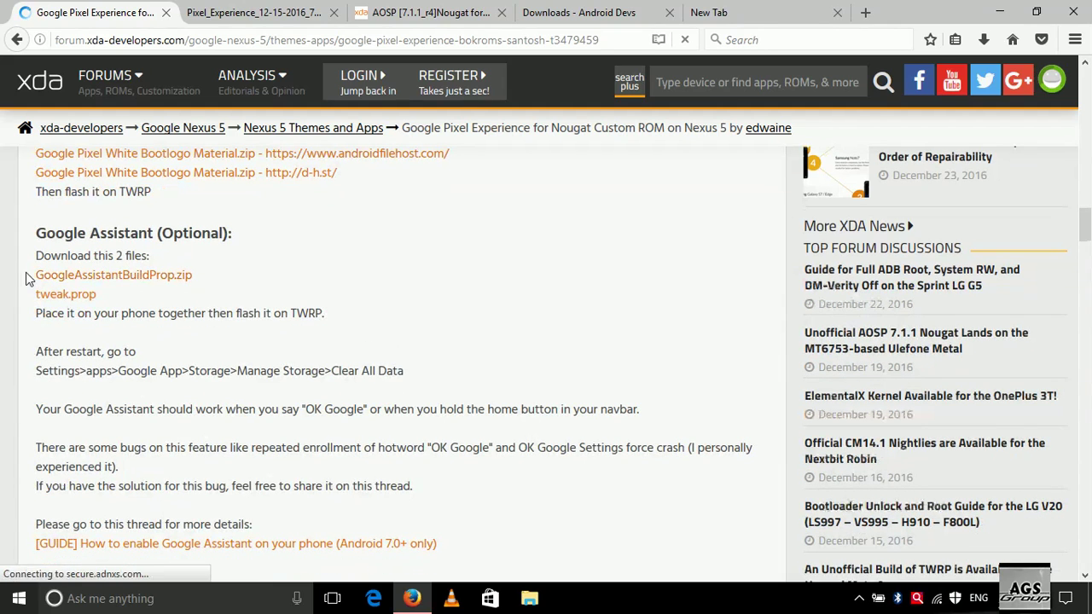
Step: Request GoogleAssistantBuildProp.zip (141 KB) from its primary mirror, then close the download dialog
{"action": "left_click", "coordinate": [94, 281]}
{"action": "left_click", "coordinate": [550, 483]}
{"action": "scroll", "coordinate": [512, 477], "scroll_direction": "down", "scroll_amount": 2}
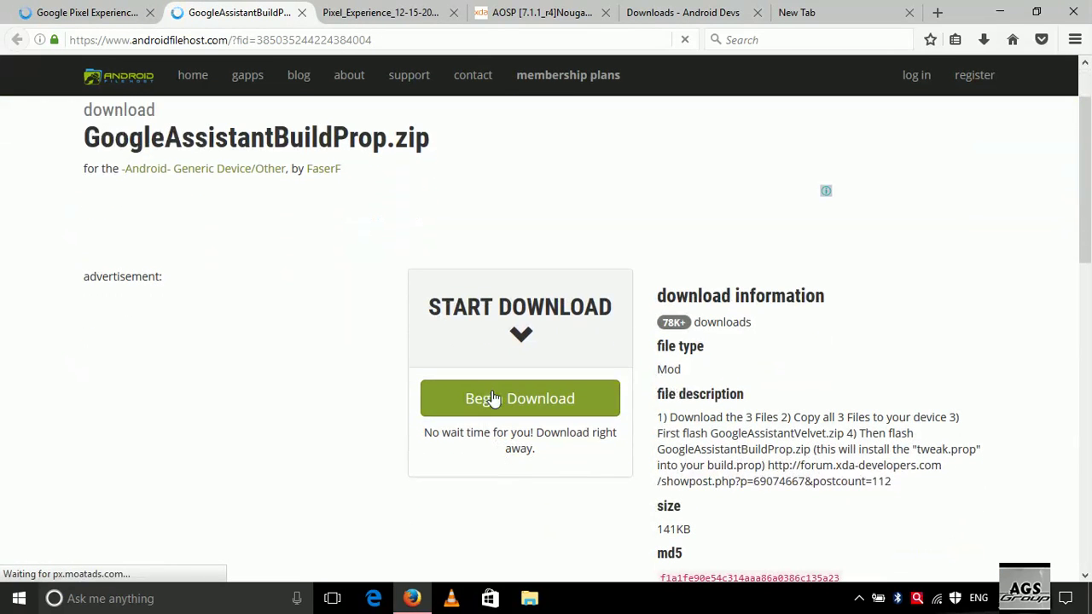
{"action": "left_click", "coordinate": [494, 398]}
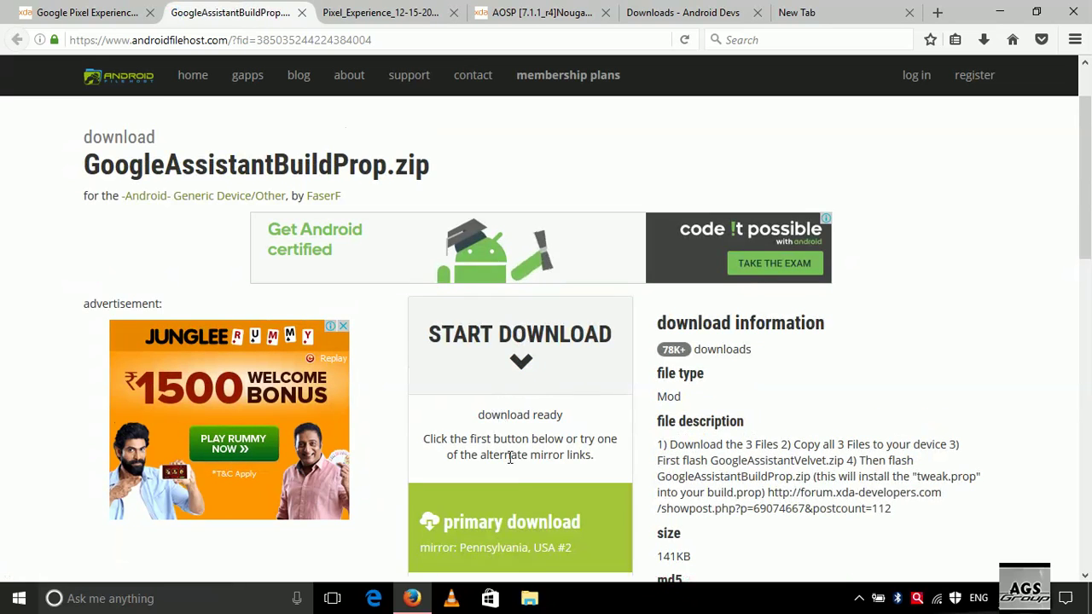
{"action": "scroll", "coordinate": [498, 401], "scroll_direction": "down", "scroll_amount": 3}
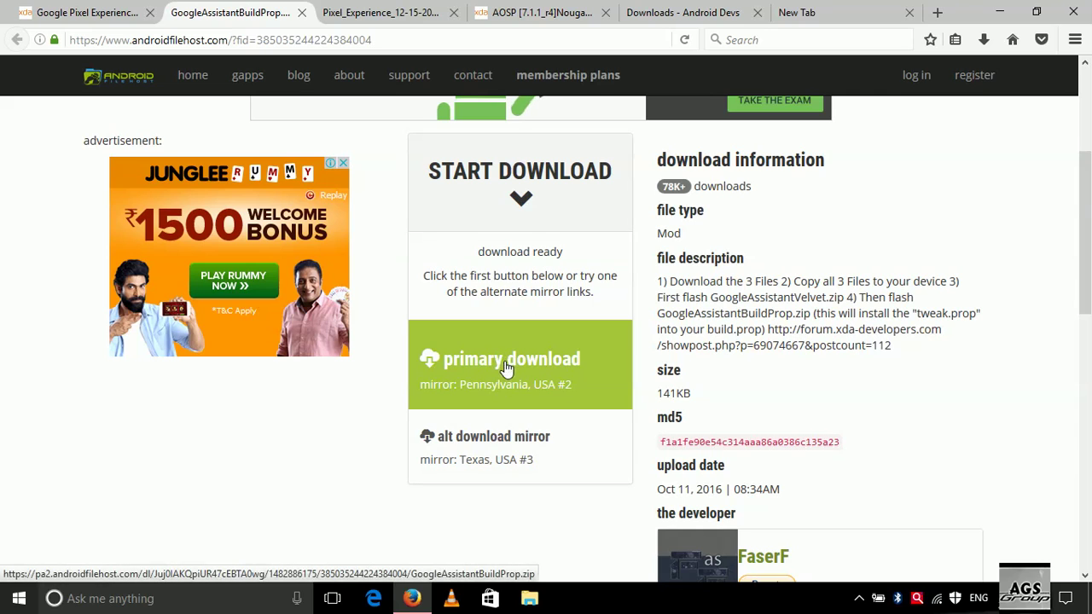
{"action": "left_click", "coordinate": [507, 366]}
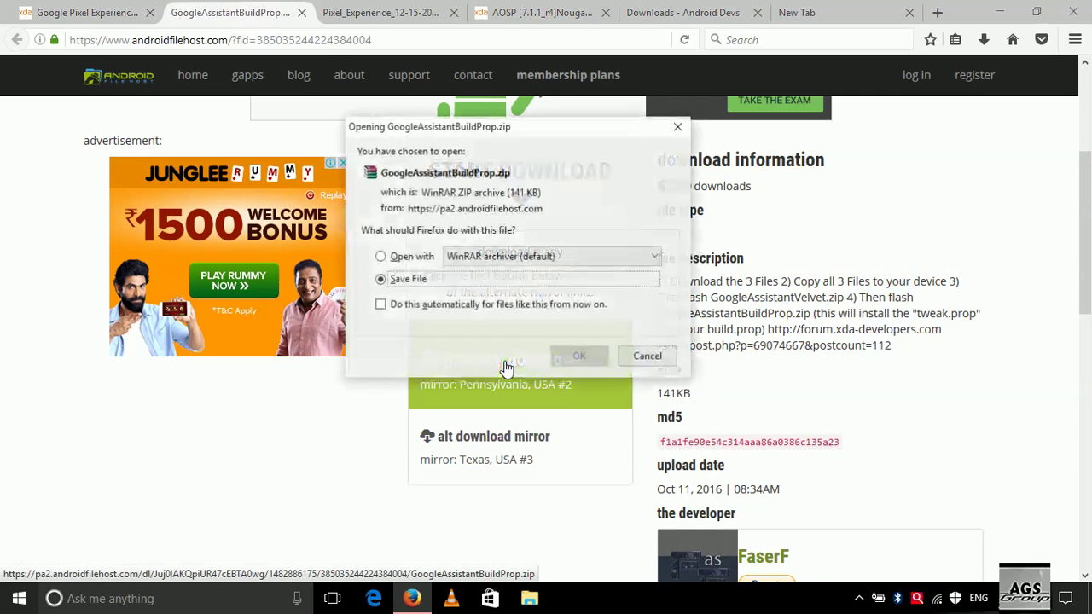
{"action": "left_click_drag", "start_coordinate": [539, 192], "coordinate": [506, 193]}
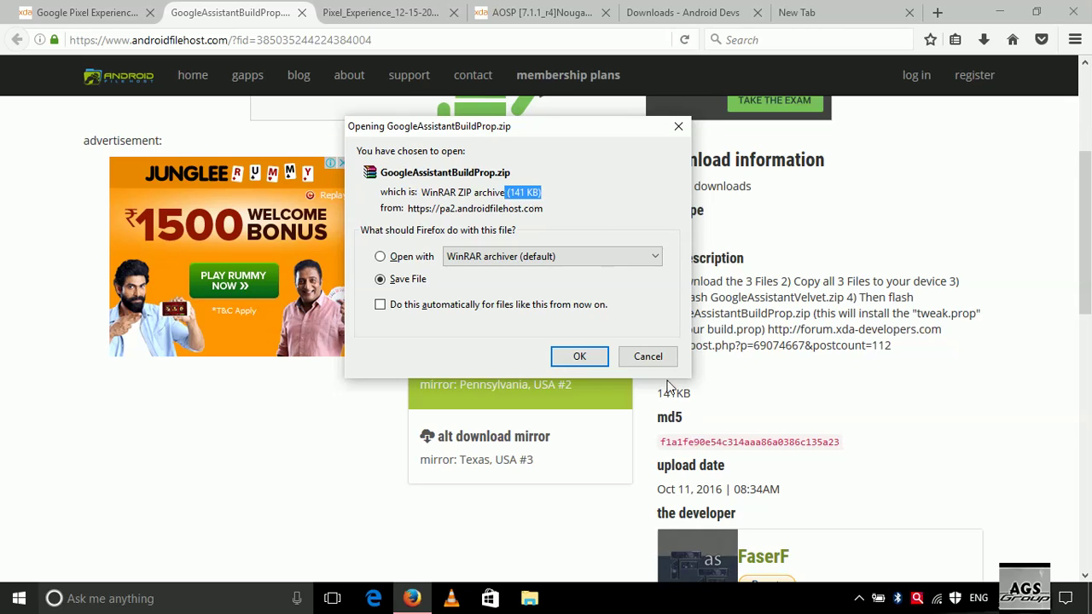
{"action": "left_click", "coordinate": [646, 357]}
Step: Download tweak.prop (61 bytes) from the primary Netherlands mirror and save the file
{"action": "left_click", "coordinate": [79, 11]}
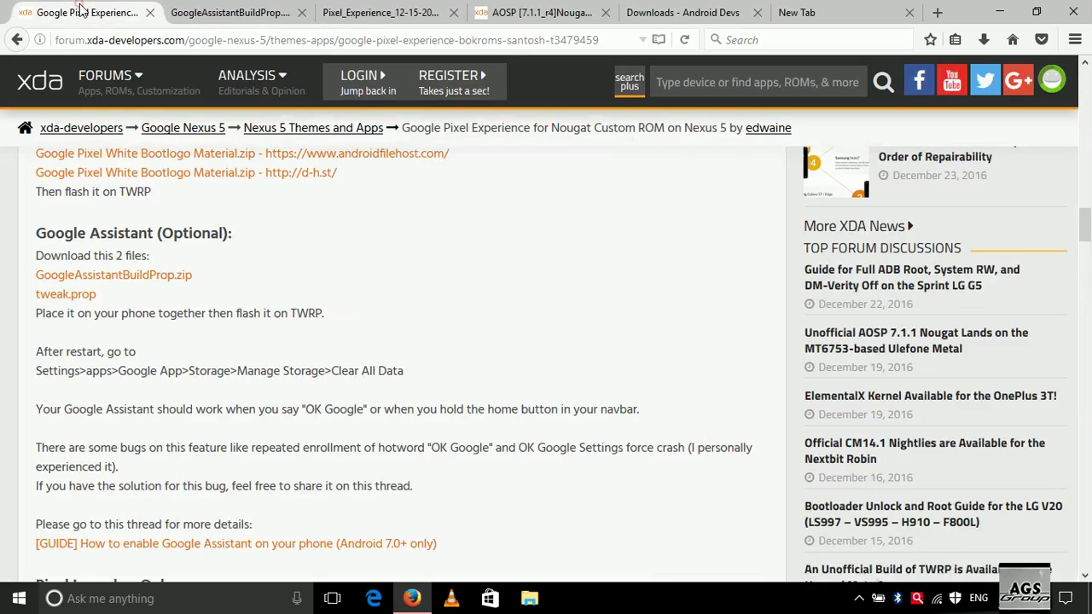
{"action": "left_click", "coordinate": [90, 297]}
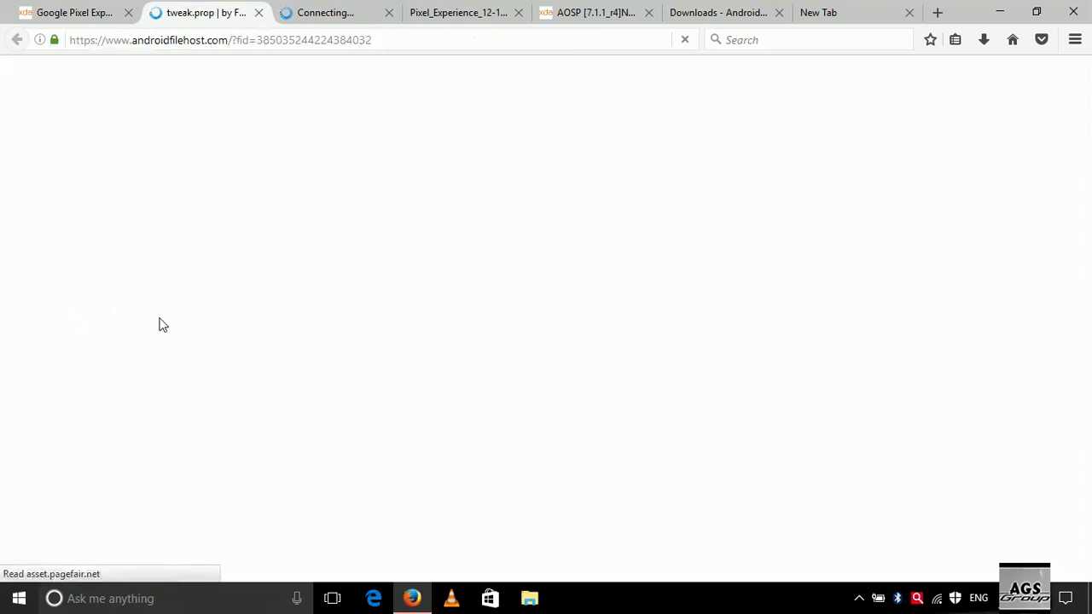
{"action": "scroll", "coordinate": [456, 496], "scroll_direction": "down", "scroll_amount": 3}
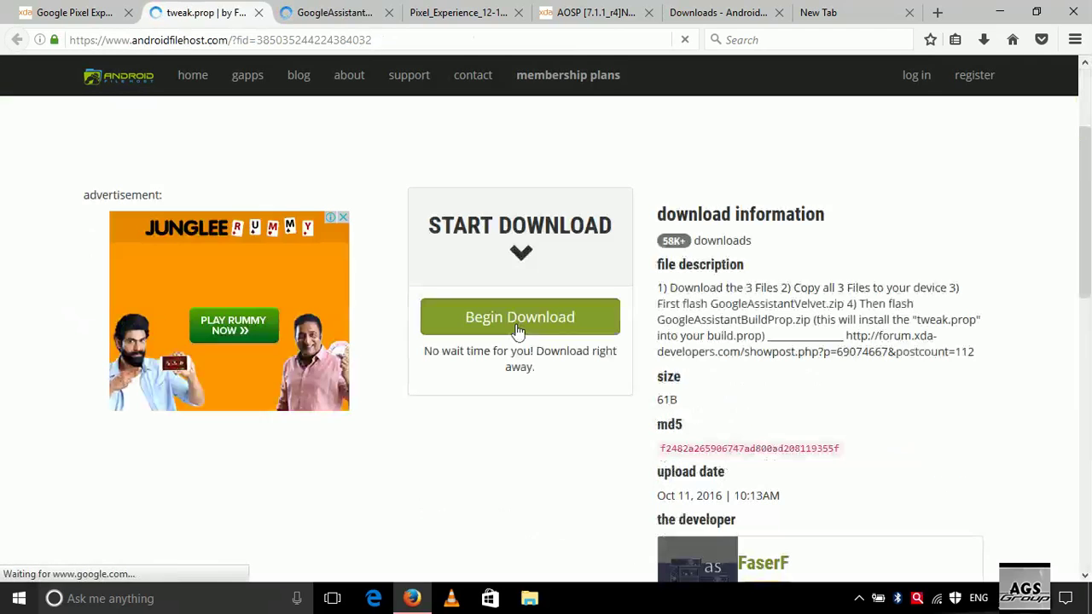
{"action": "left_click", "coordinate": [517, 333]}
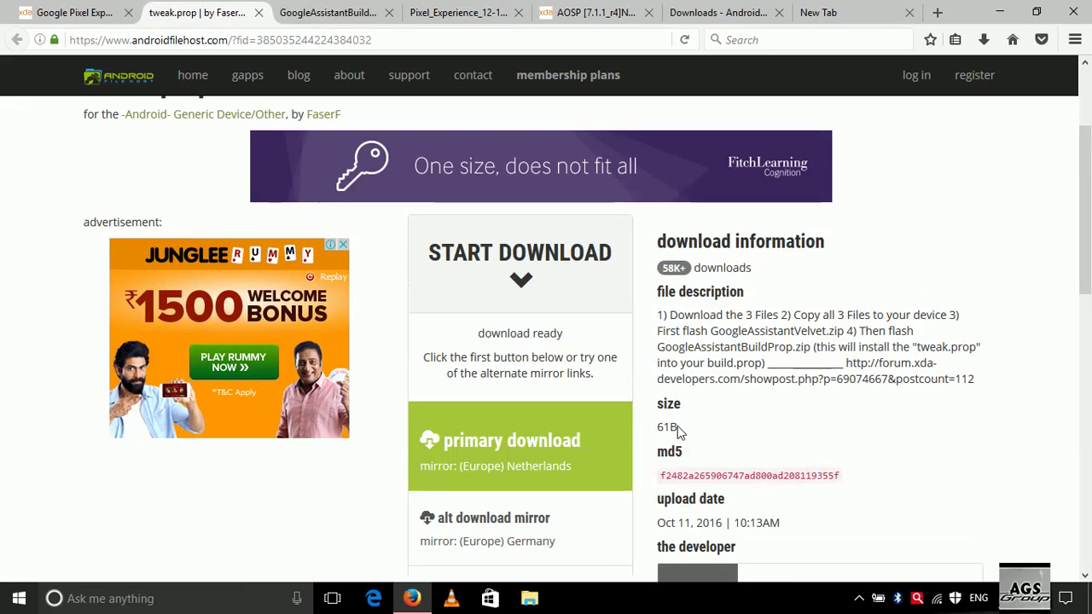
{"action": "left_click_drag", "start_coordinate": [678, 425], "coordinate": [657, 427]}
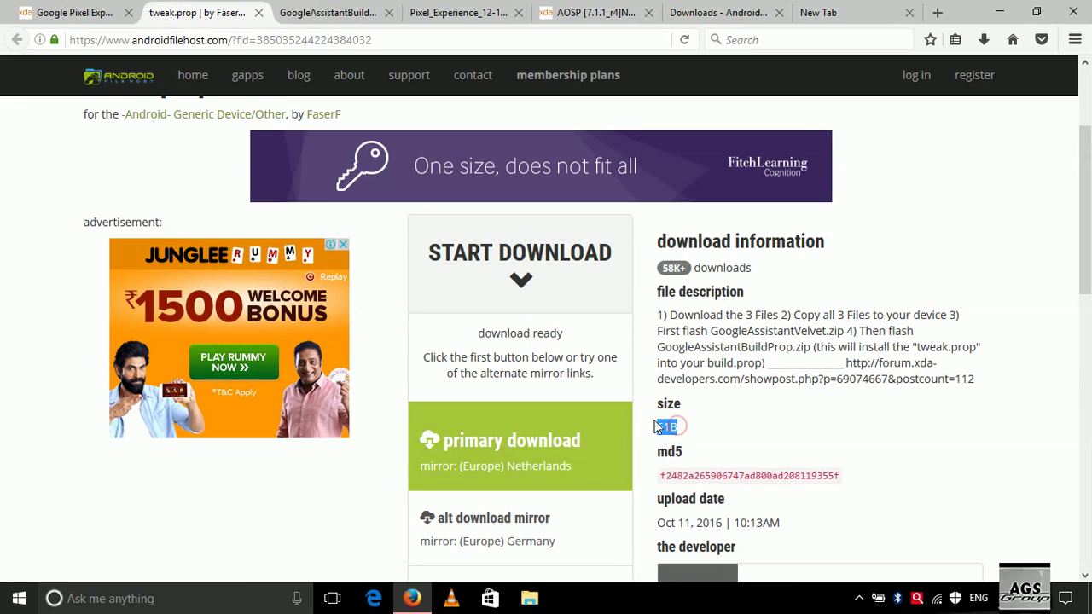
{"action": "left_click", "coordinate": [531, 462]}
{"action": "left_click_drag", "start_coordinate": [502, 193], "coordinate": [459, 191]}
{"action": "left_click", "coordinate": [574, 362]}
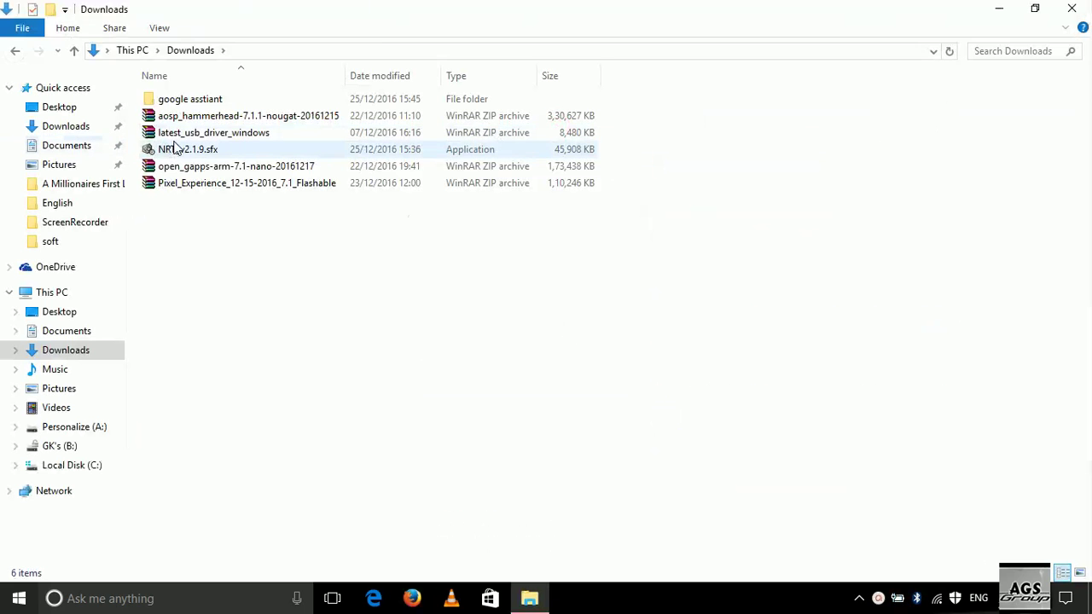
Step: Install Nexus Root Toolkit v2.1.9 by running NRT_v2.1.9.sfx as administrator, then minimize Explorer
{"action": "left_click", "coordinate": [176, 150]}
{"action": "right_click", "coordinate": [177, 151]}
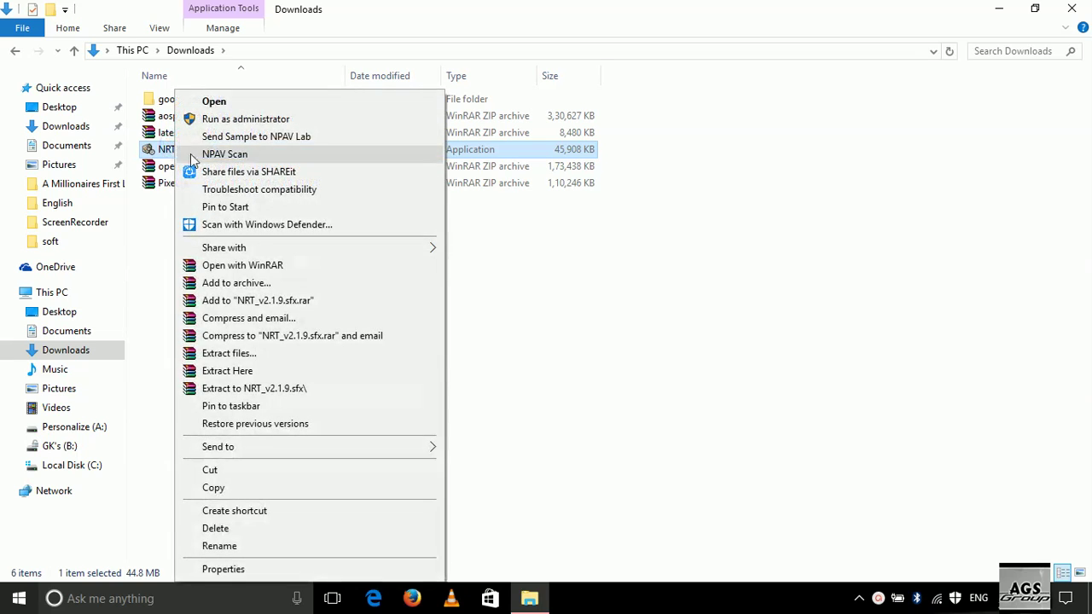
{"action": "left_click", "coordinate": [214, 114]}
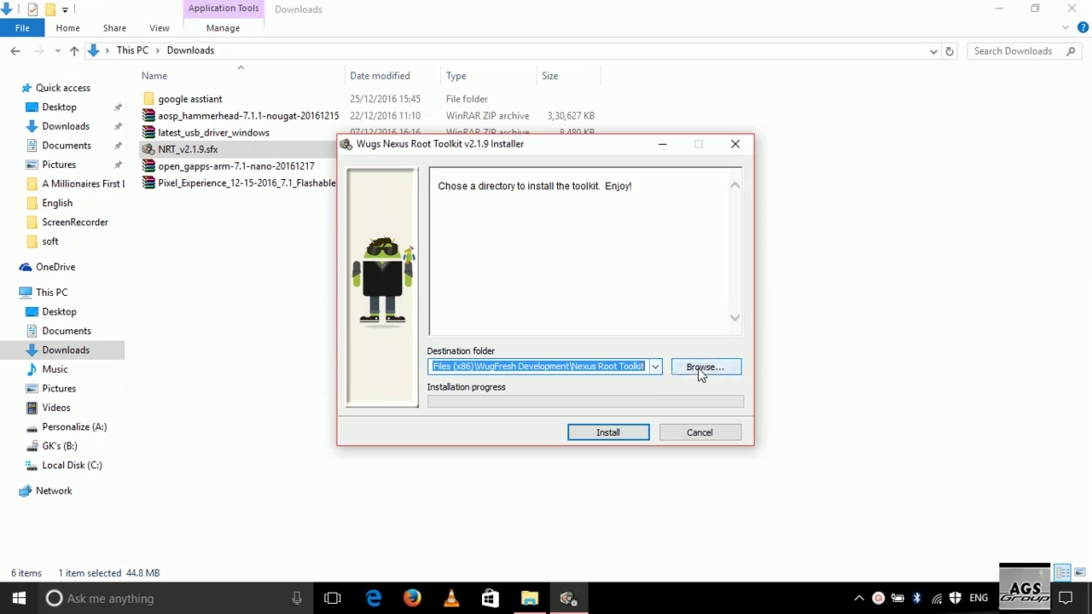
{"action": "left_click", "coordinate": [612, 433]}
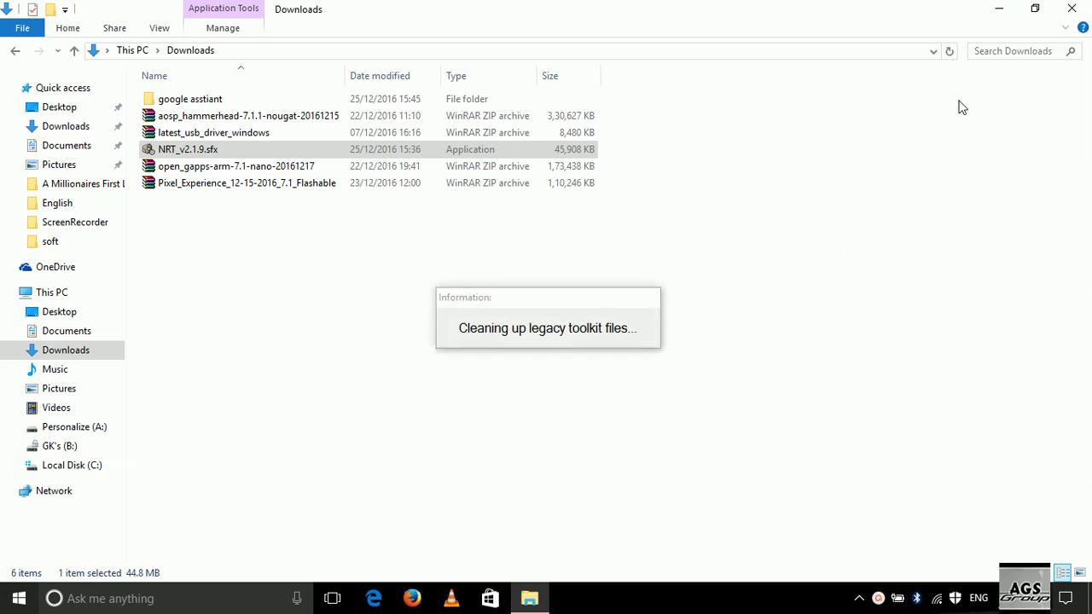
{"action": "left_click", "coordinate": [999, 9]}
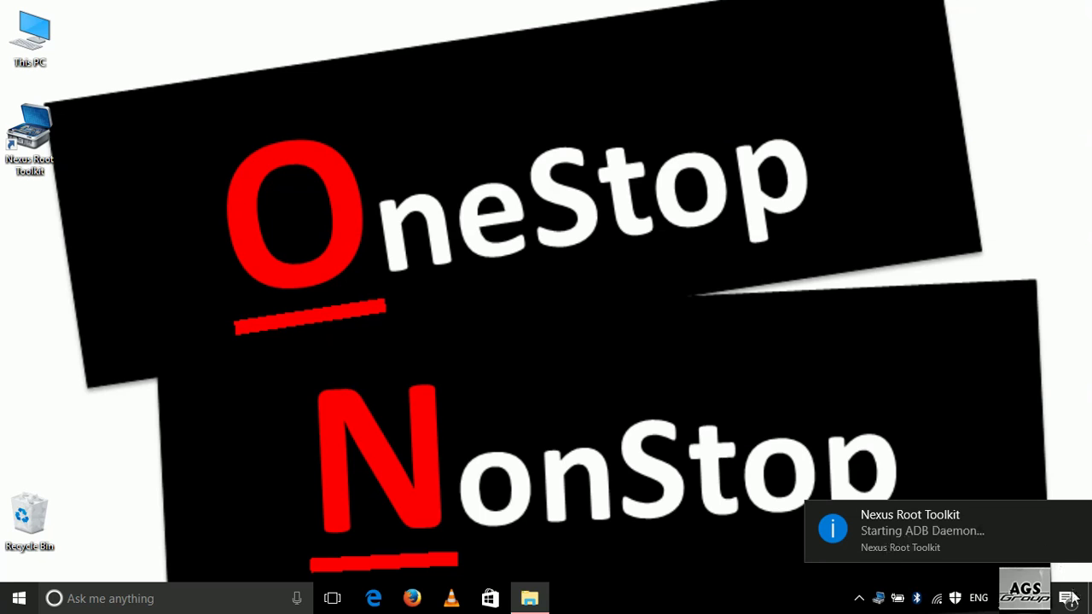
Step: Create a new folder named 'usb drivers' in Downloads
{"action": "left_click", "coordinate": [39, 58]}
{"action": "double_click", "coordinate": [39, 58]}
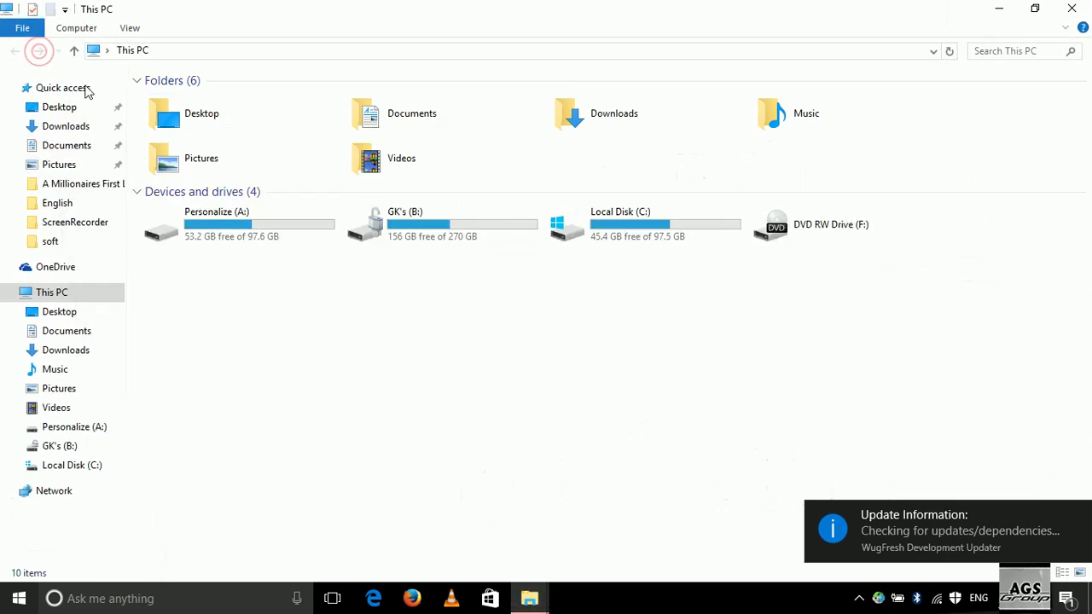
{"action": "double_click", "coordinate": [607, 114]}
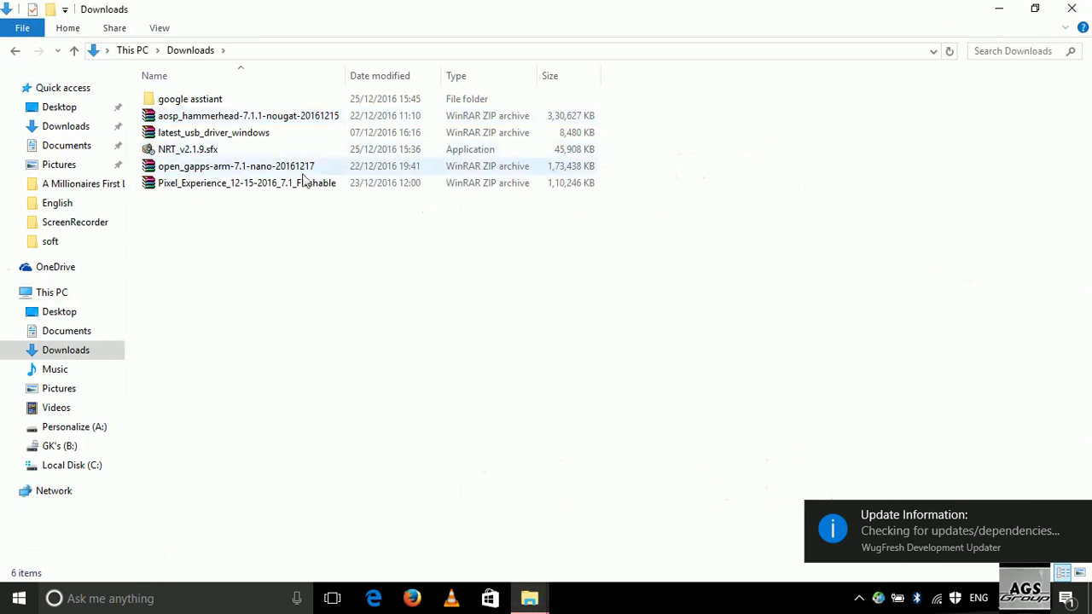
{"action": "right_click", "coordinate": [264, 246]}
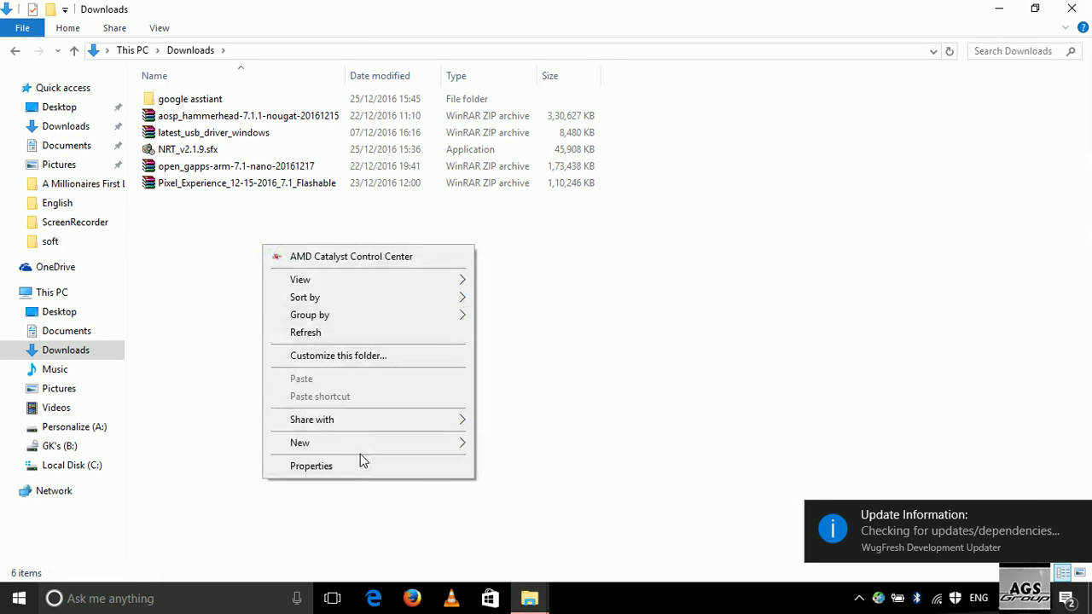
{"action": "mouse_move", "coordinate": [360, 449]}
{"action": "left_click", "coordinate": [504, 223]}
{"action": "type", "text": "usb drivers"}
{"action": "key", "text": "Return"}
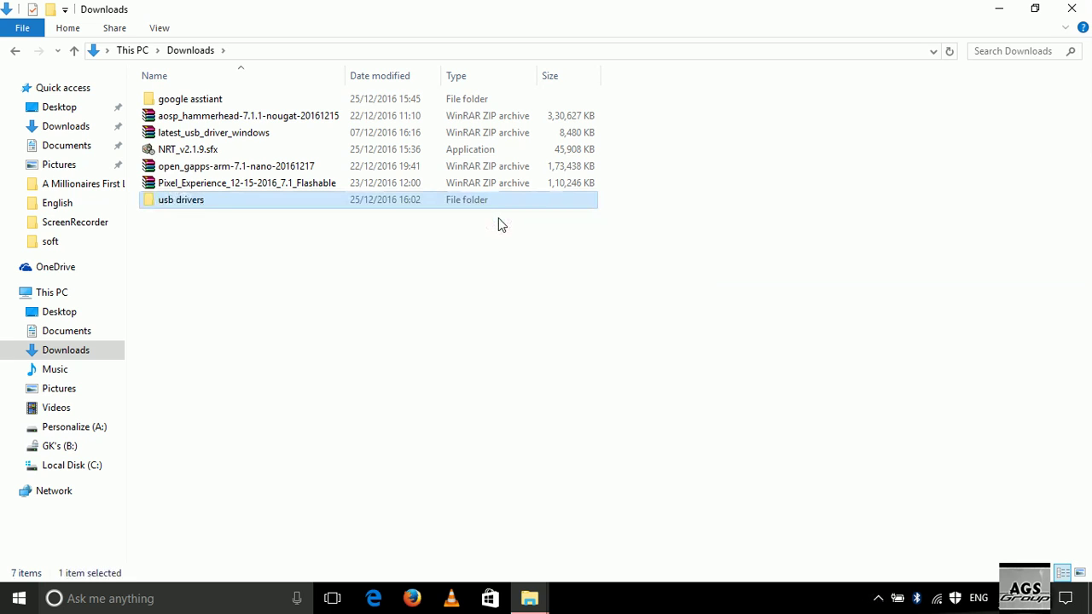
Step: Move the latest_usb_driver_windows zip into 'usb drivers' and extract it there
{"action": "left_click", "coordinate": [202, 137]}
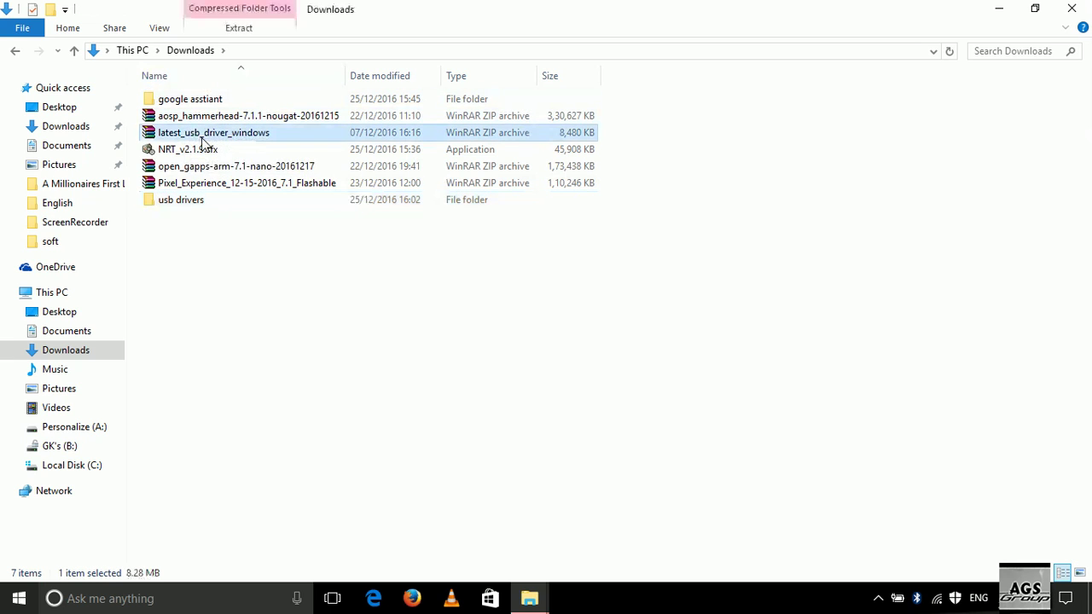
{"action": "double_click", "coordinate": [220, 205]}
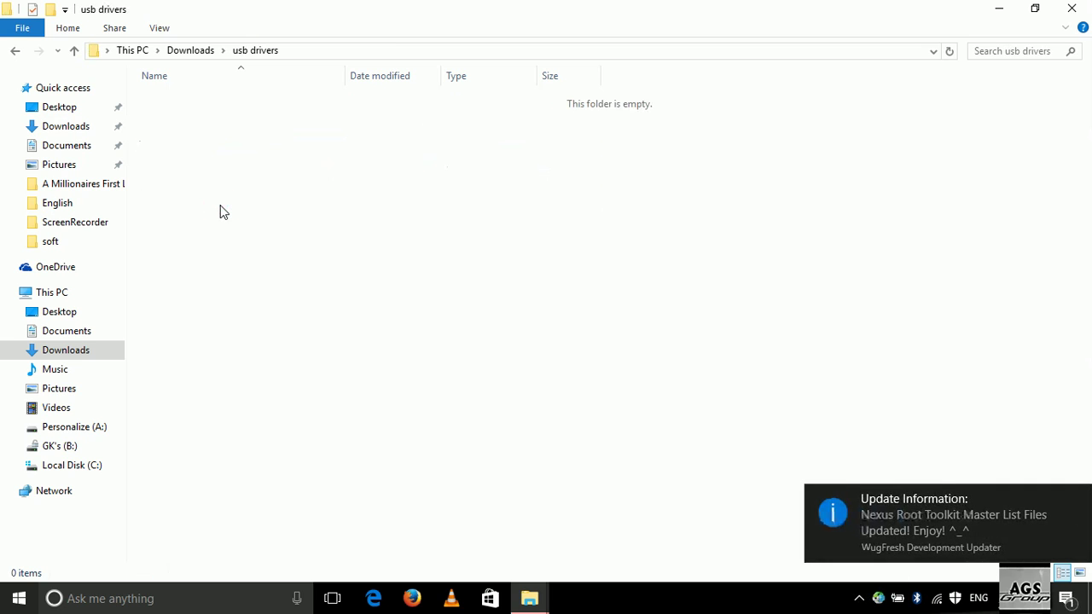
{"action": "key", "text": "ctrl+v"}
{"action": "right_click", "coordinate": [282, 101]}
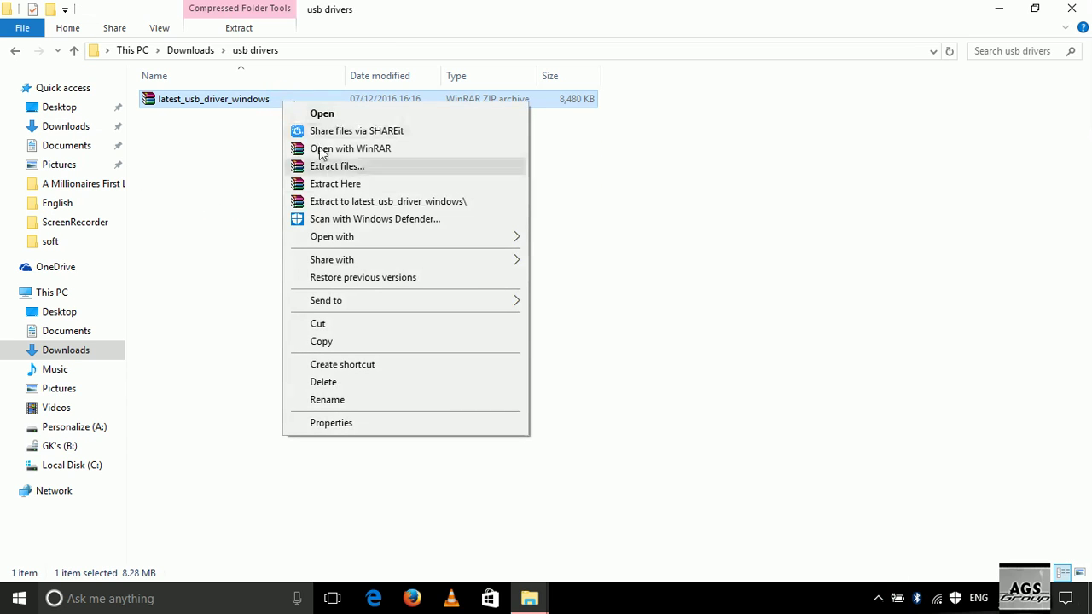
{"action": "left_click", "coordinate": [351, 186]}
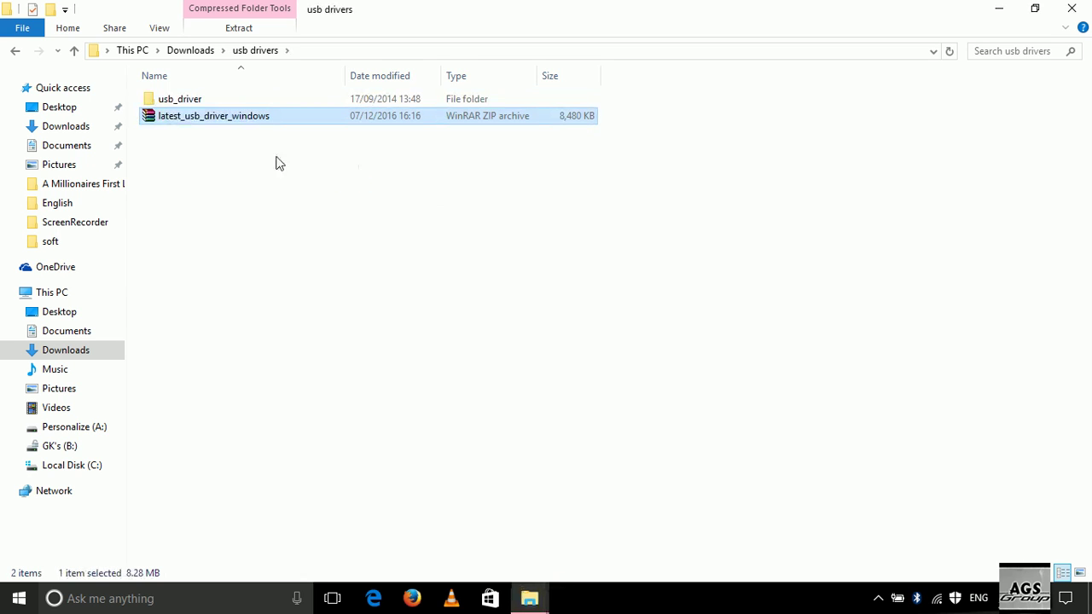
Step: Move the extracted usb_driver folder to the Desktop and check its driver files
{"action": "left_click", "coordinate": [217, 100]}
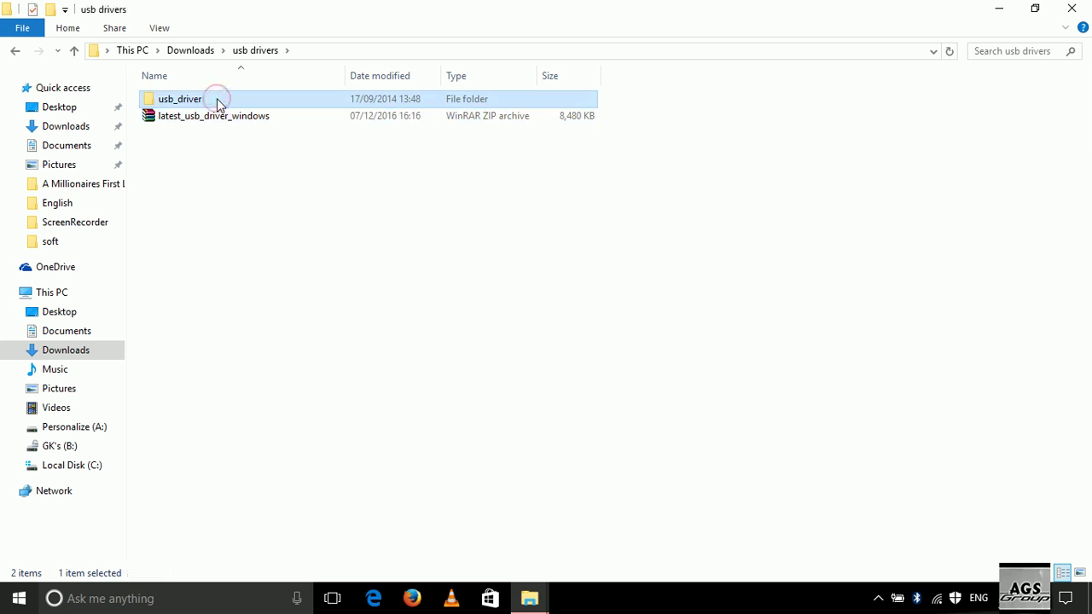
{"action": "left_click", "coordinate": [62, 108]}
{"action": "key", "text": "ctrl+v"}
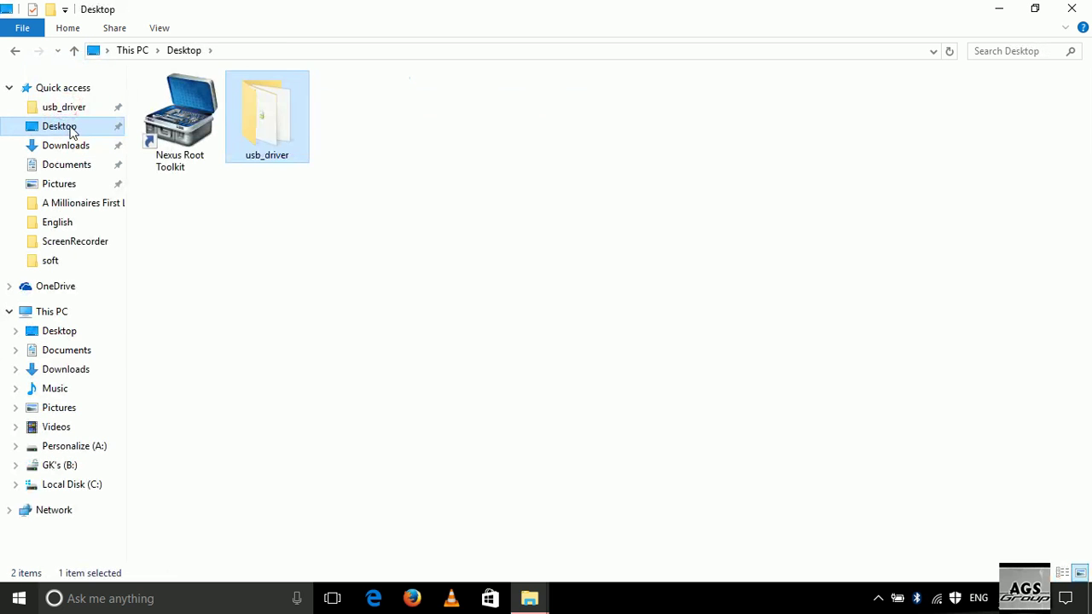
{"action": "left_click", "coordinate": [1072, 9]}
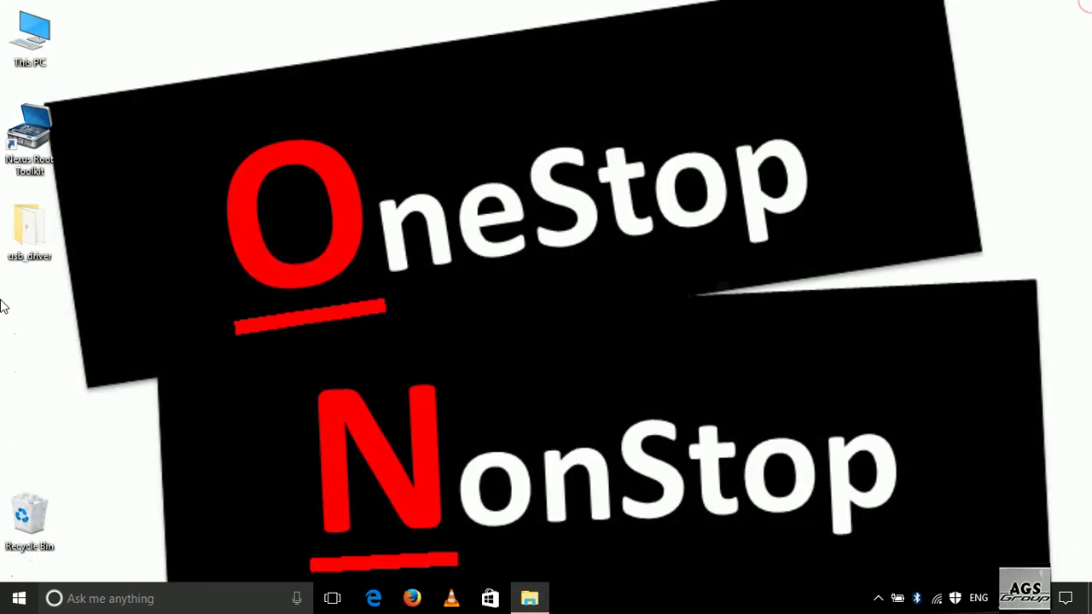
{"action": "double_click", "coordinate": [38, 256]}
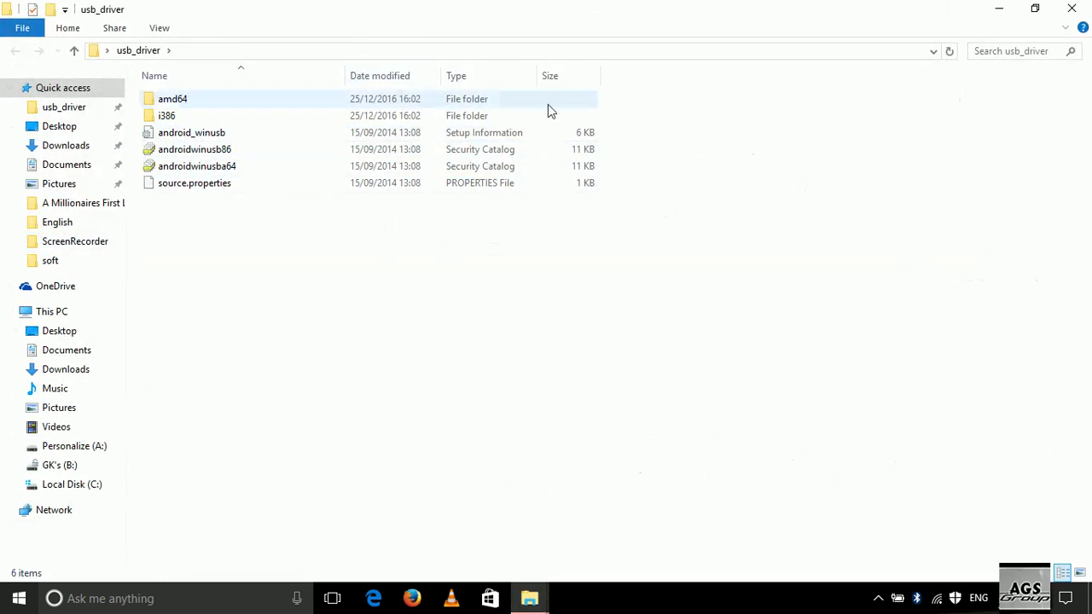
{"action": "left_click_drag", "start_coordinate": [140, 89], "coordinate": [717, 235]}
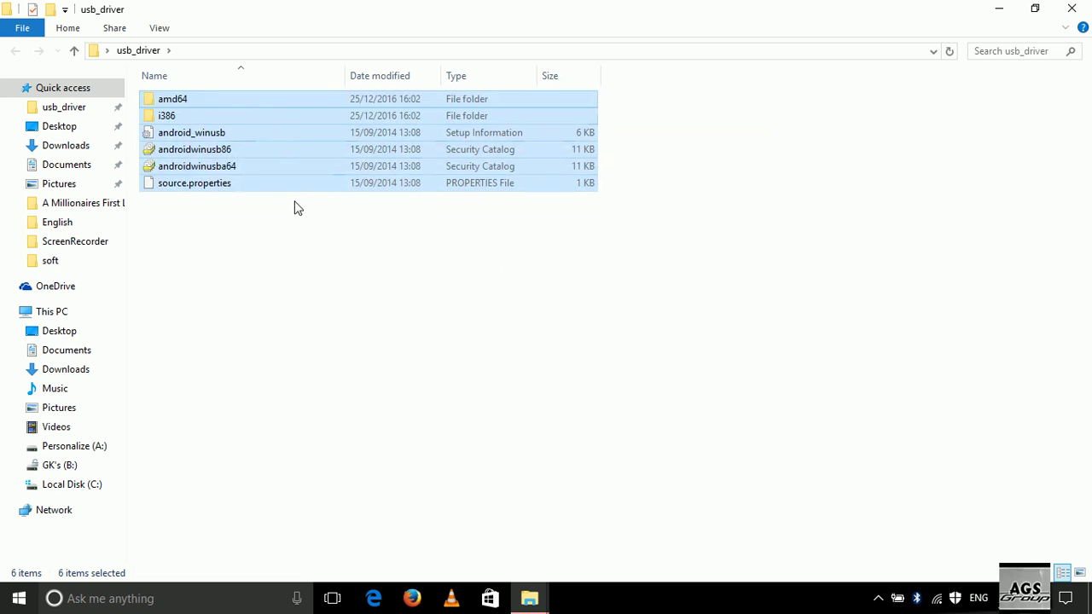
{"action": "left_click", "coordinate": [1087, 5]}
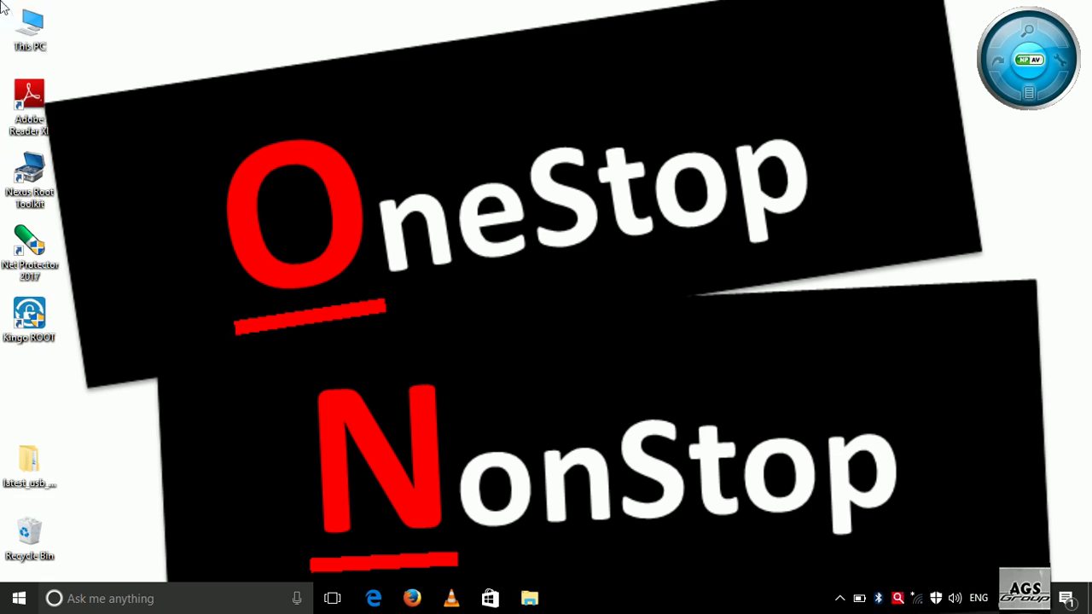
Step: Create a new folder named 'google assistant' in Downloads
{"action": "double_click", "coordinate": [30, 33]}
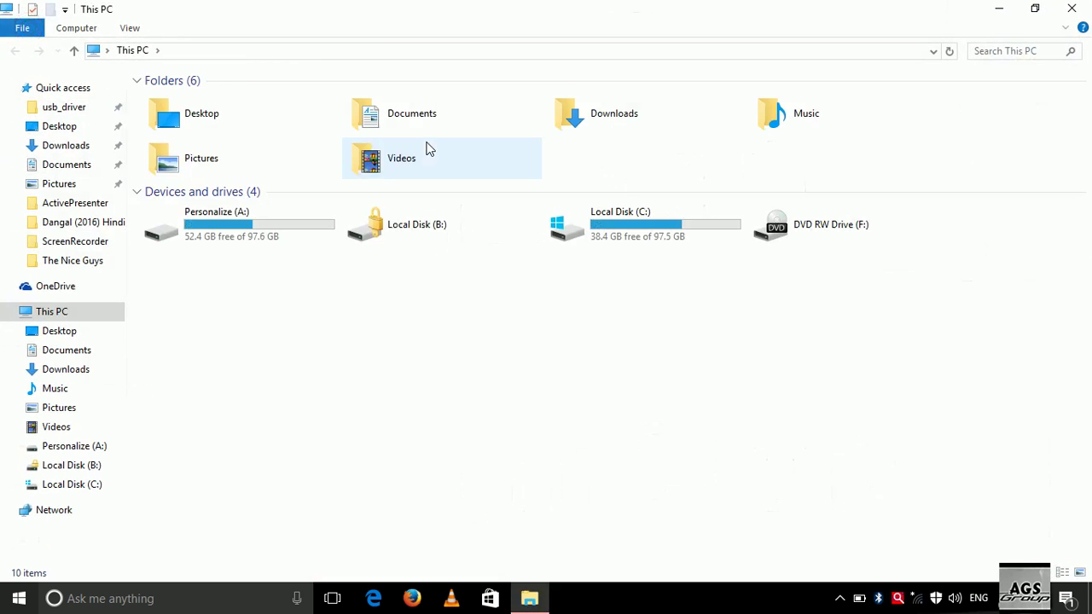
{"action": "double_click", "coordinate": [582, 119]}
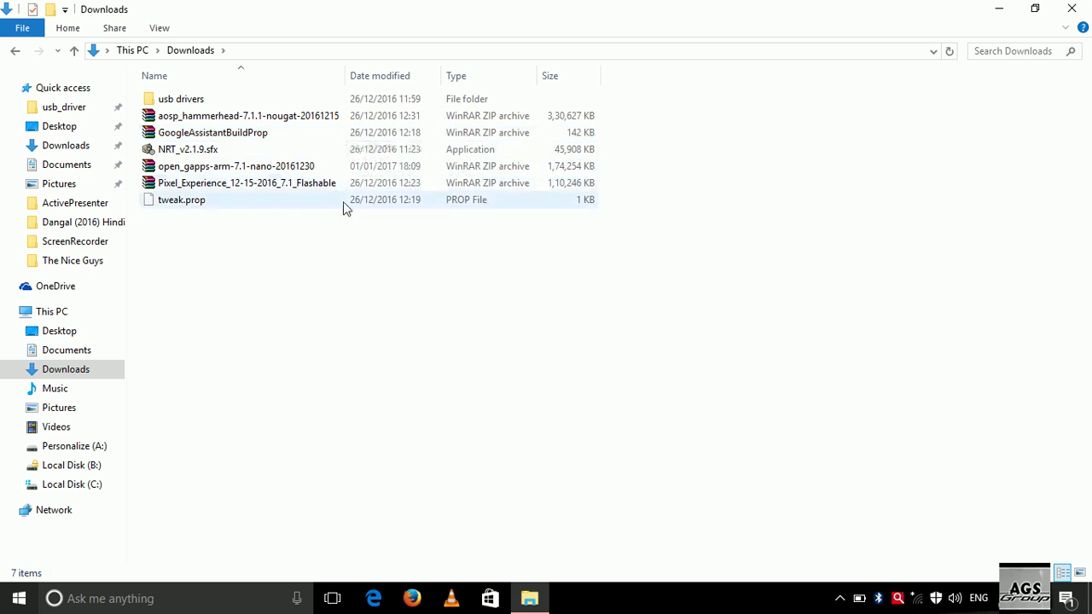
{"action": "right_click", "coordinate": [334, 291]}
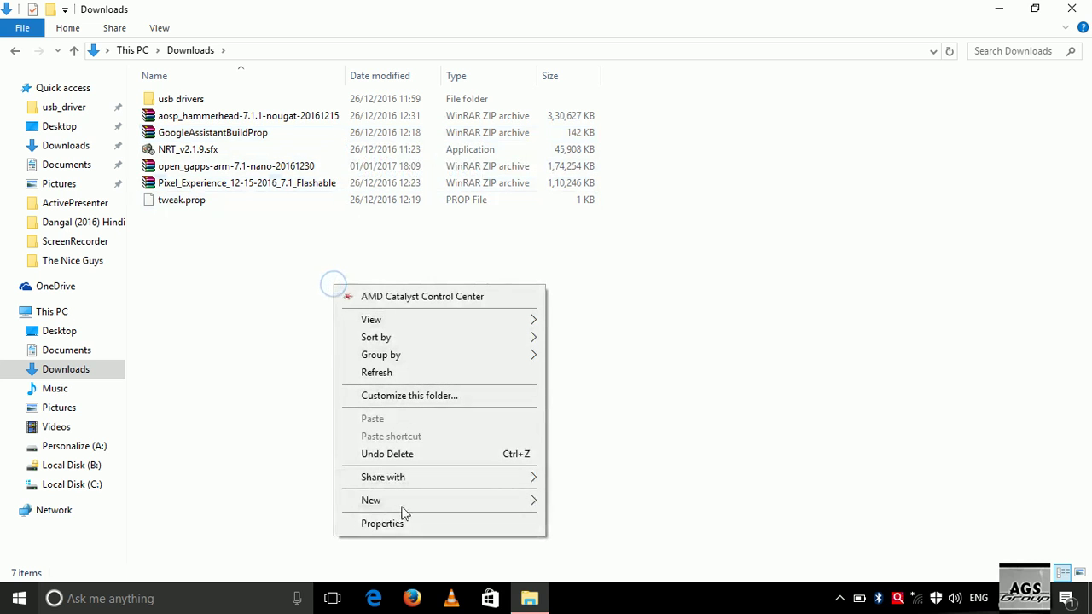
{"action": "mouse_move", "coordinate": [410, 508]}
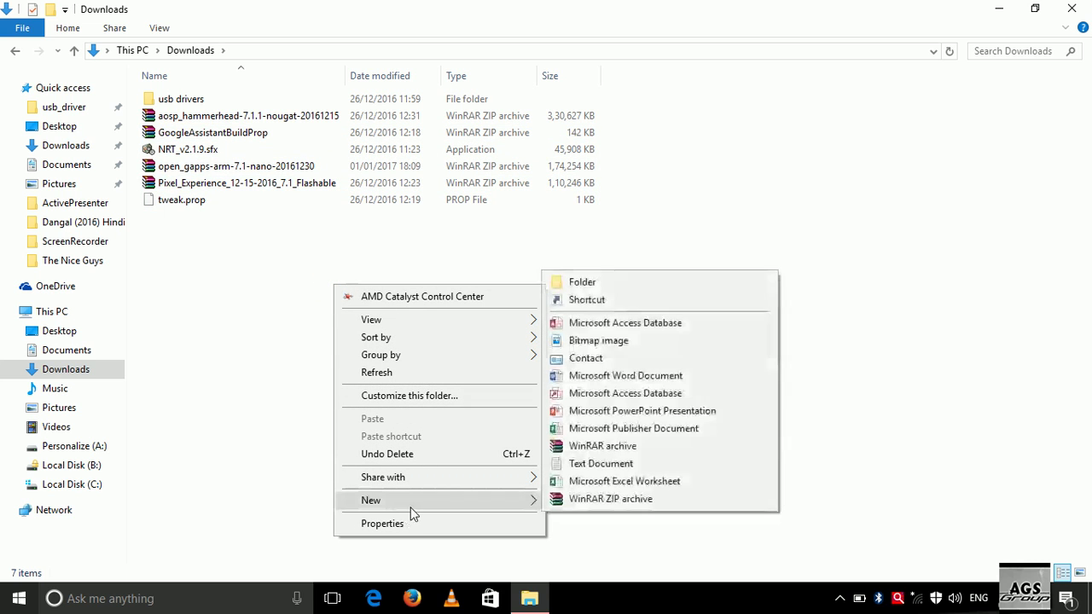
{"action": "left_click", "coordinate": [596, 283]}
{"action": "type", "text": "google assistan"}
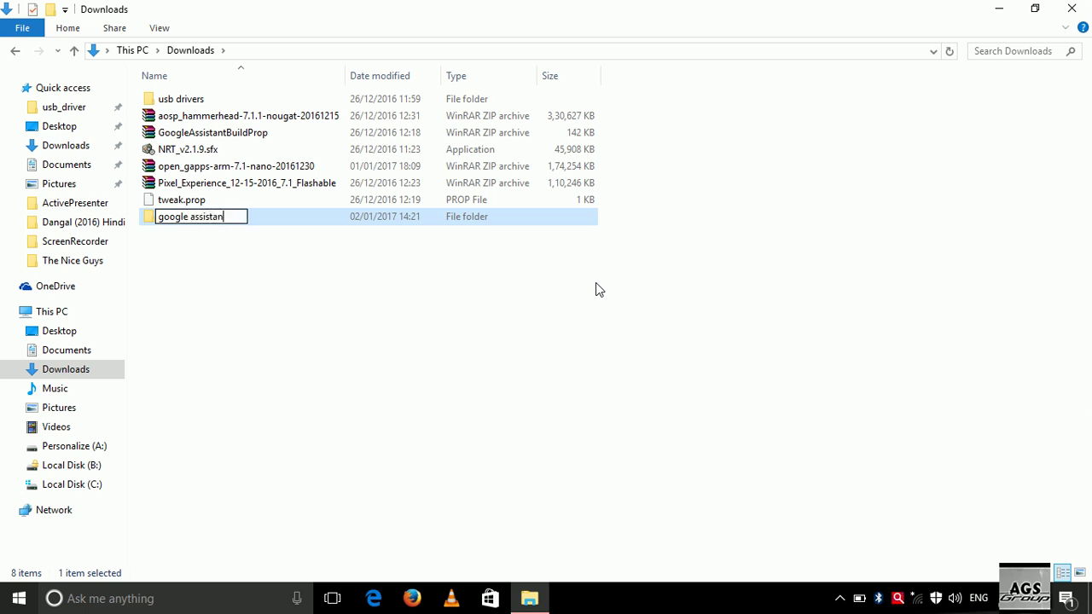
{"action": "type", "text": "t"}
{"action": "key", "text": "Return"}
Step: Move GoogleAssistantBuildProp and tweak.prop into the 'google assistant' folder
{"action": "left_click", "coordinate": [276, 134]}
{"action": "left_click", "coordinate": [204, 203], "text": "ctrl"}
{"action": "key", "text": "ctrl+x"}
{"action": "double_click", "coordinate": [191, 217]}
{"action": "key", "text": "ctrl+v"}
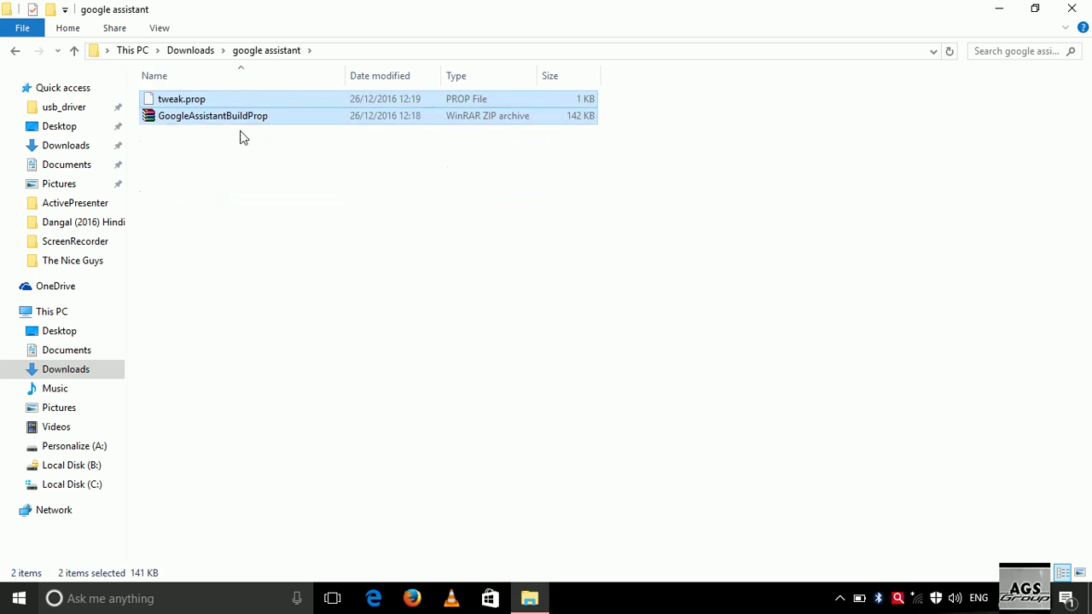
{"action": "key", "text": "BackSpace"}
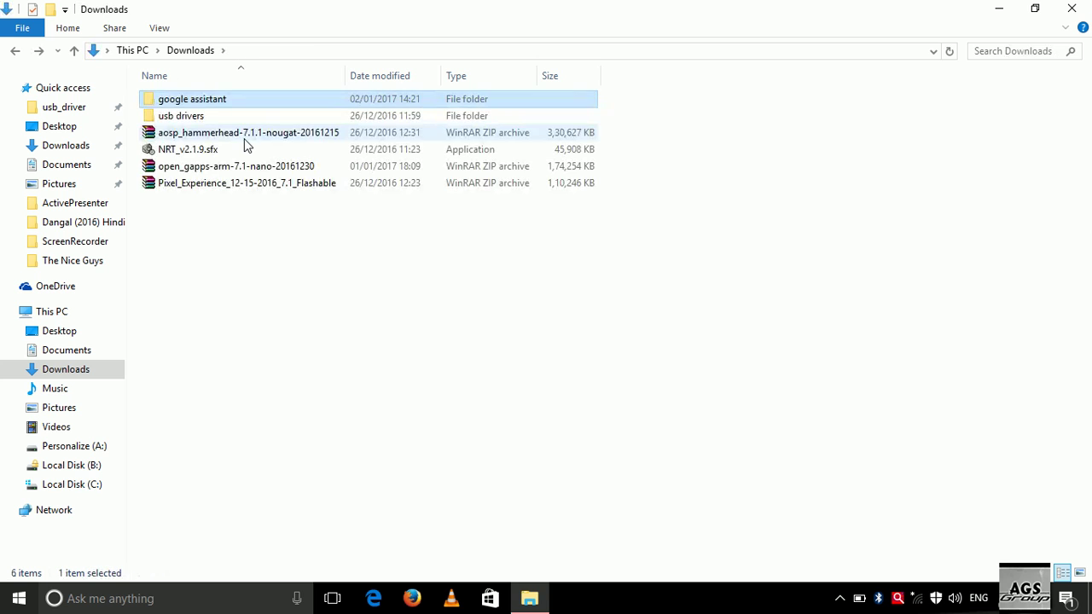